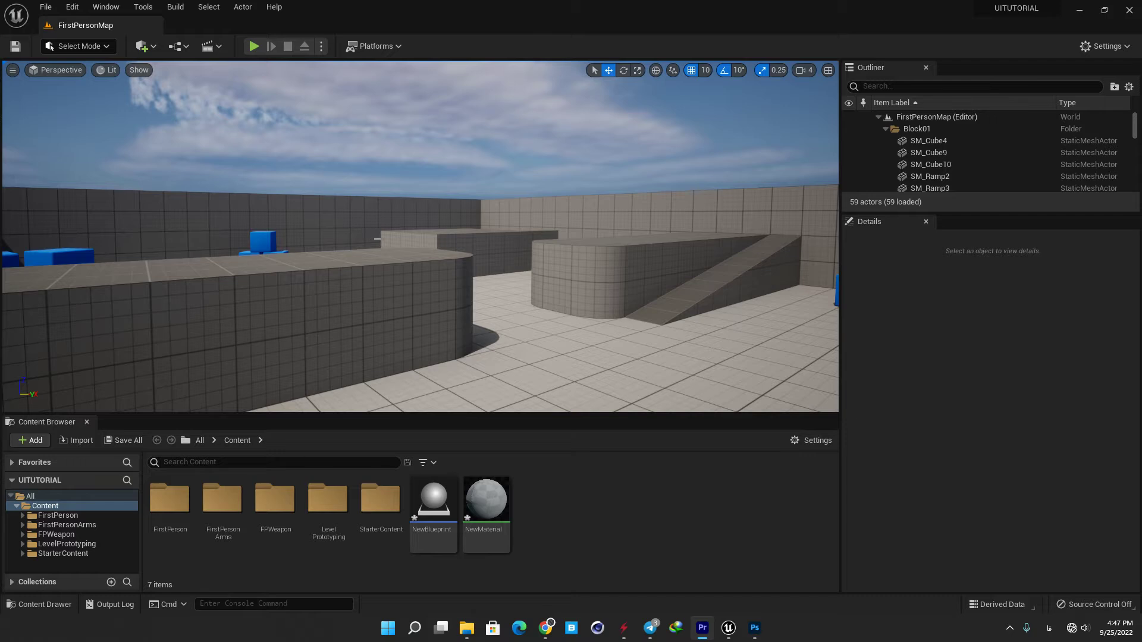
Open NewMaterial from the Content folder in the material editor and close it again.
left_click_drag(674, 257, 707, 307)
mouse_move(546, 309)
right_mouse_down()
mouse_move(515, 316)
mouse_move(554, 301)
right_mouse_up()
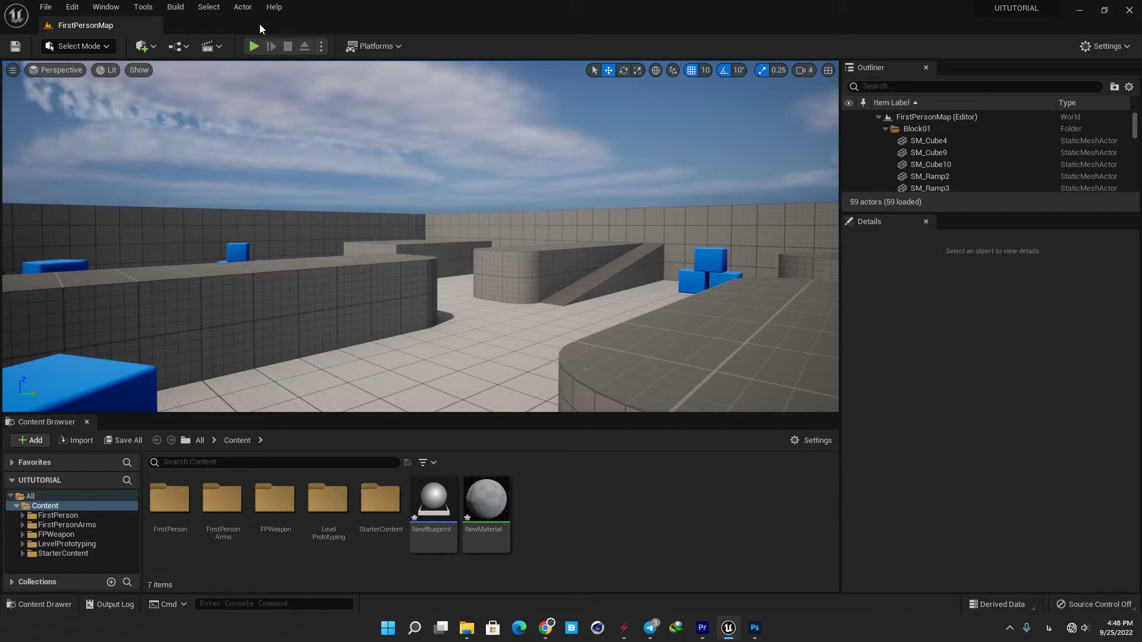
double_click(484, 499)
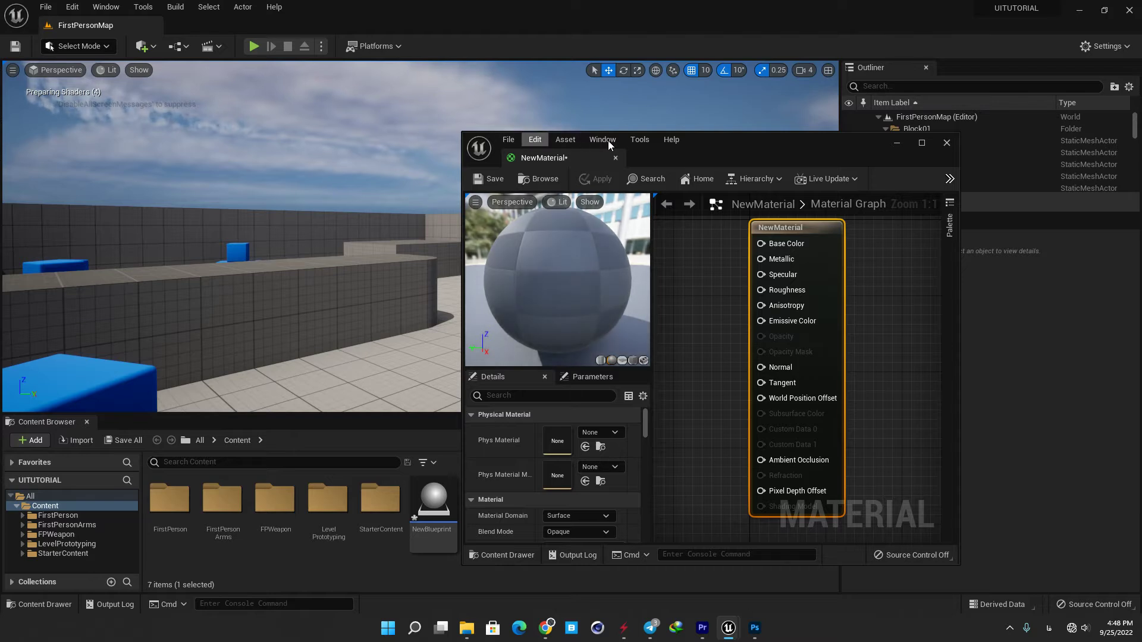
left_click(946, 143)
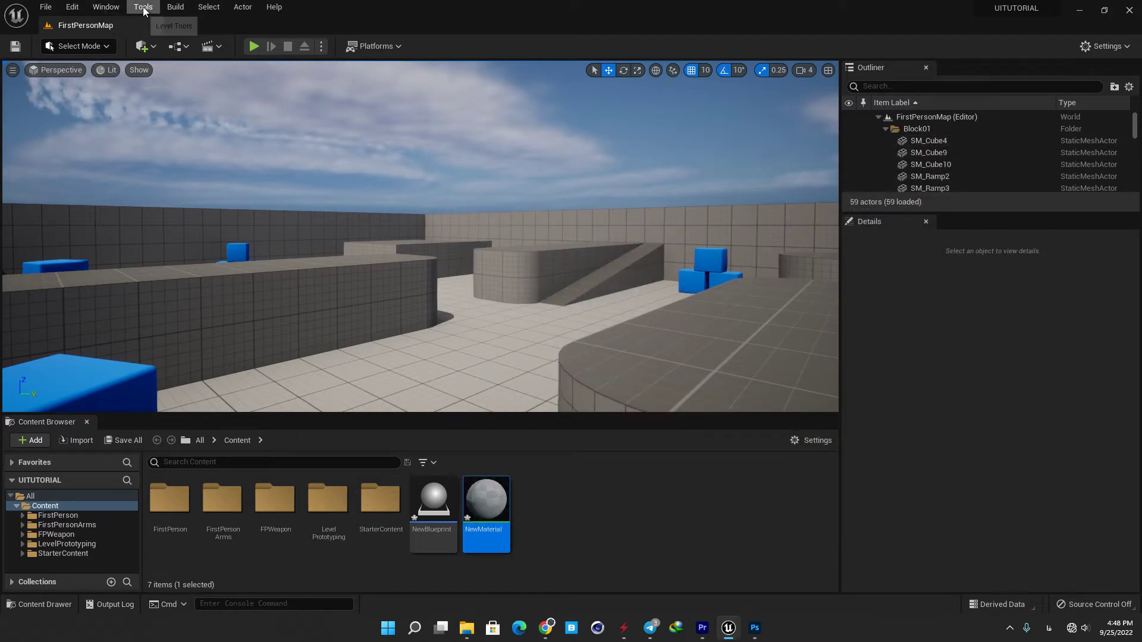
Show the Place Actors browser and look through its Lights, Shapes and Cinematic categories, ending on Shapes.
left_click(107, 8)
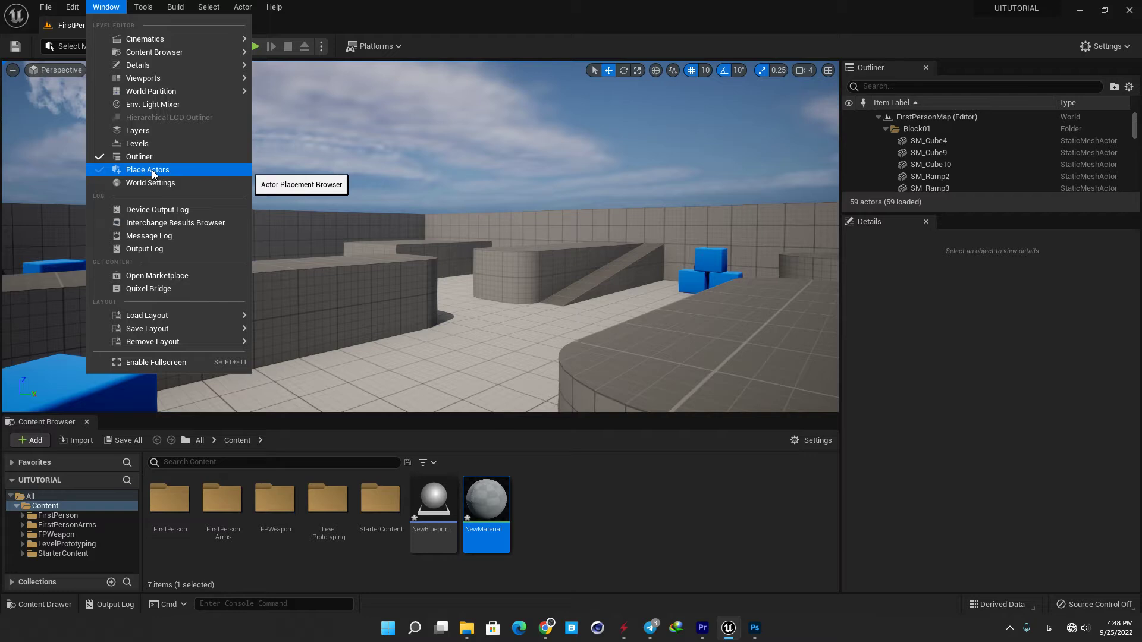
left_click(117, 170)
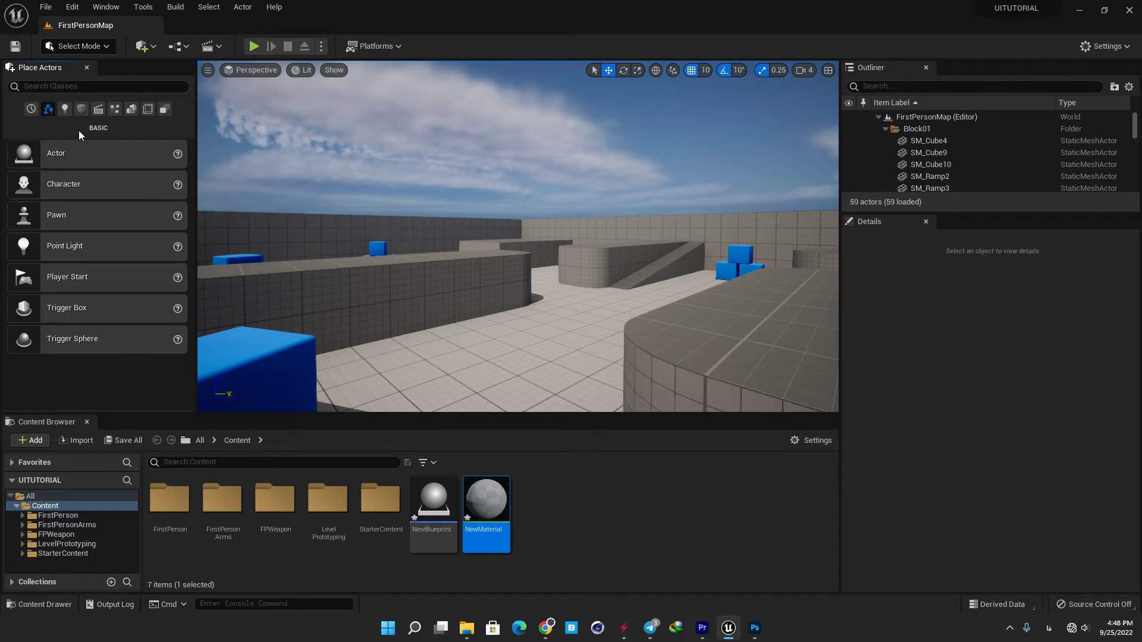
left_click(64, 110)
left_click(82, 109)
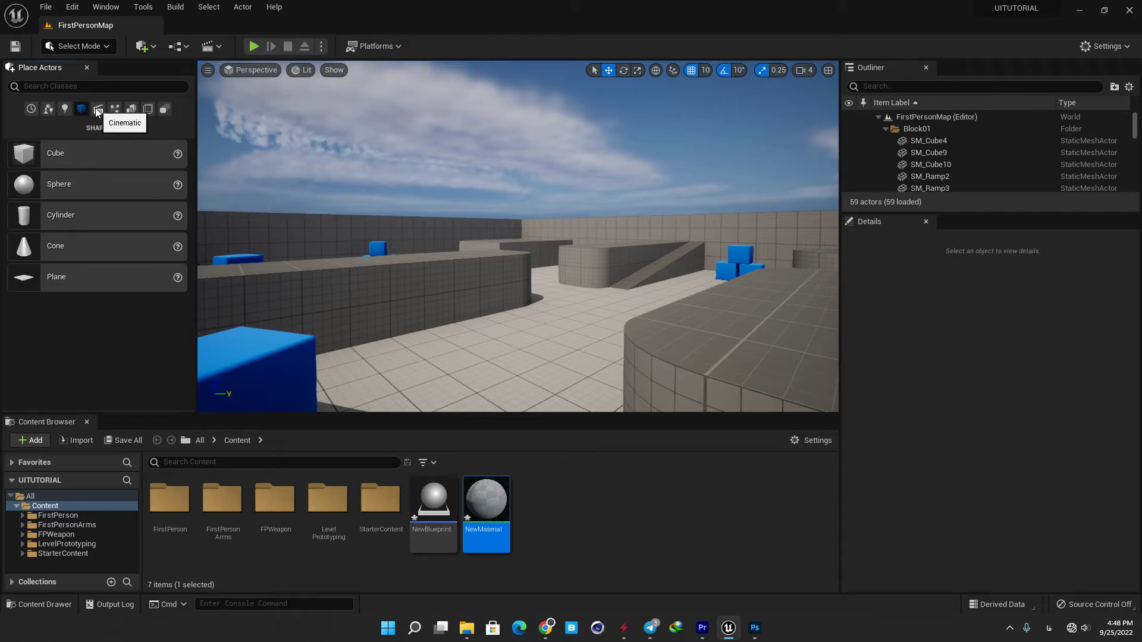
left_click(98, 109)
left_click(81, 108)
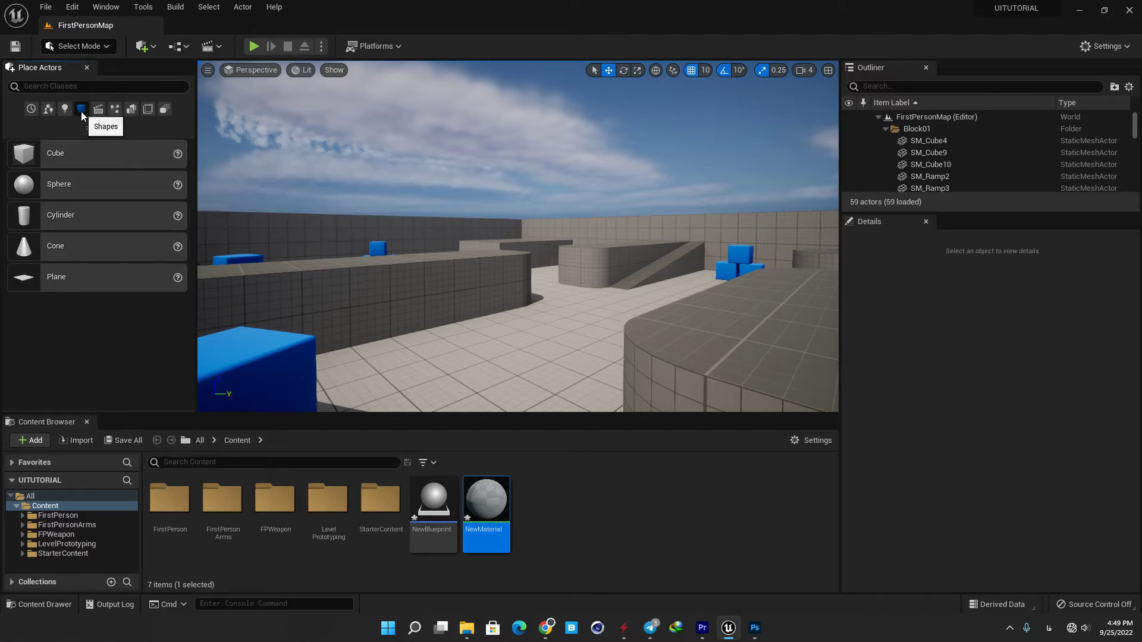
Place a cube shape on the level floor at location 740, 2280, 0 and save the current level.
left_click_drag(66, 142, 489, 383)
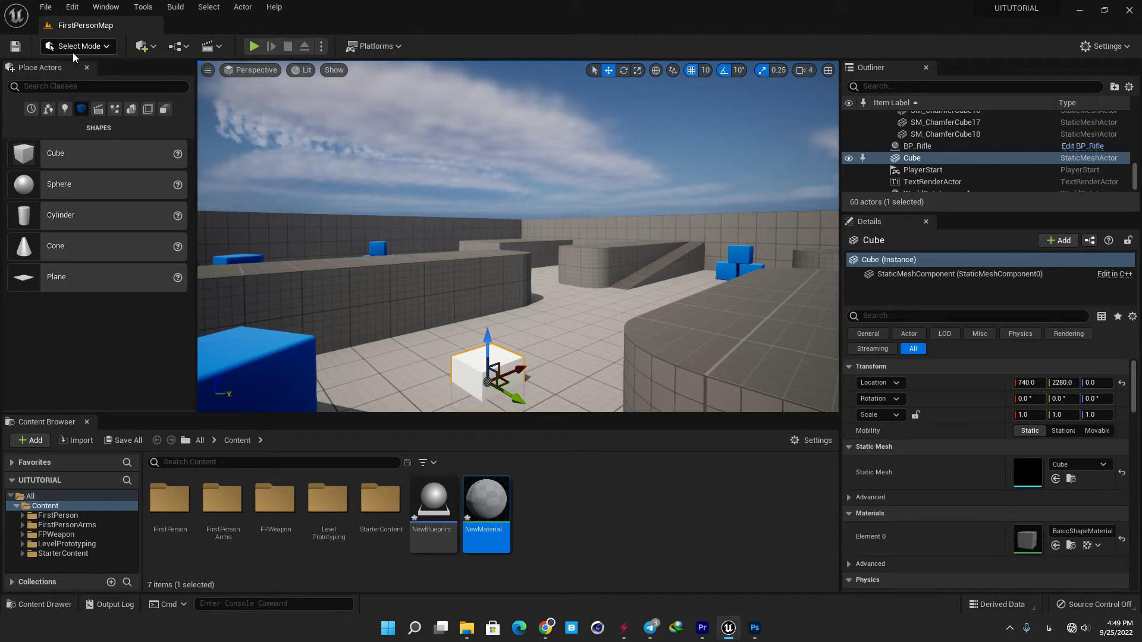
left_click(16, 46)
Try the Modeling and Animation editor modes and return to Select mode.
left_click(95, 47)
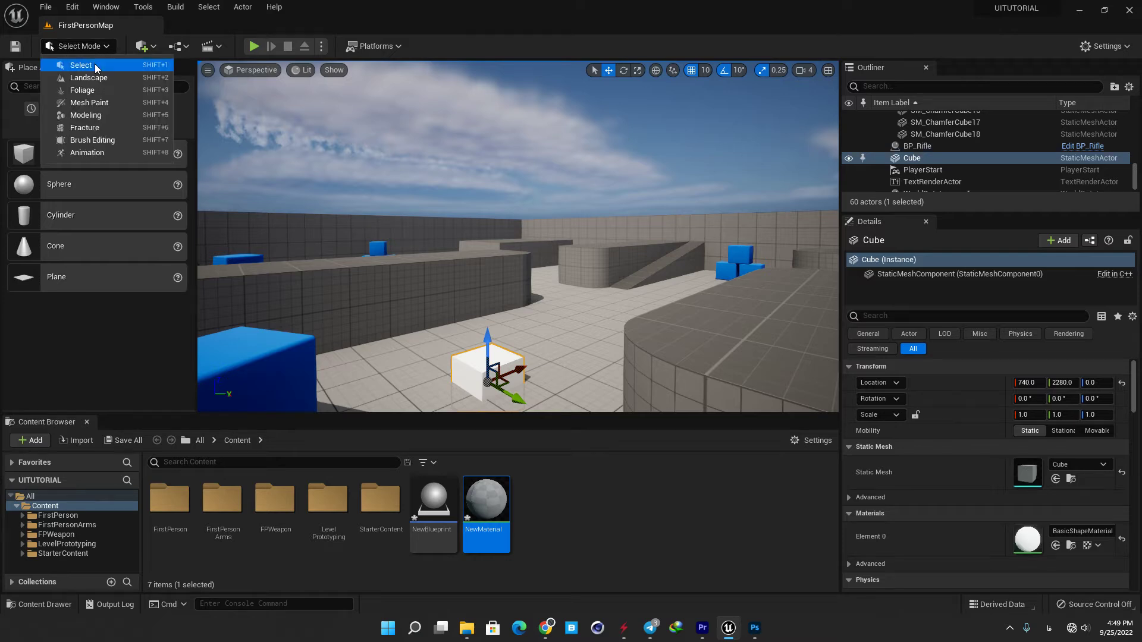
left_click(88, 115)
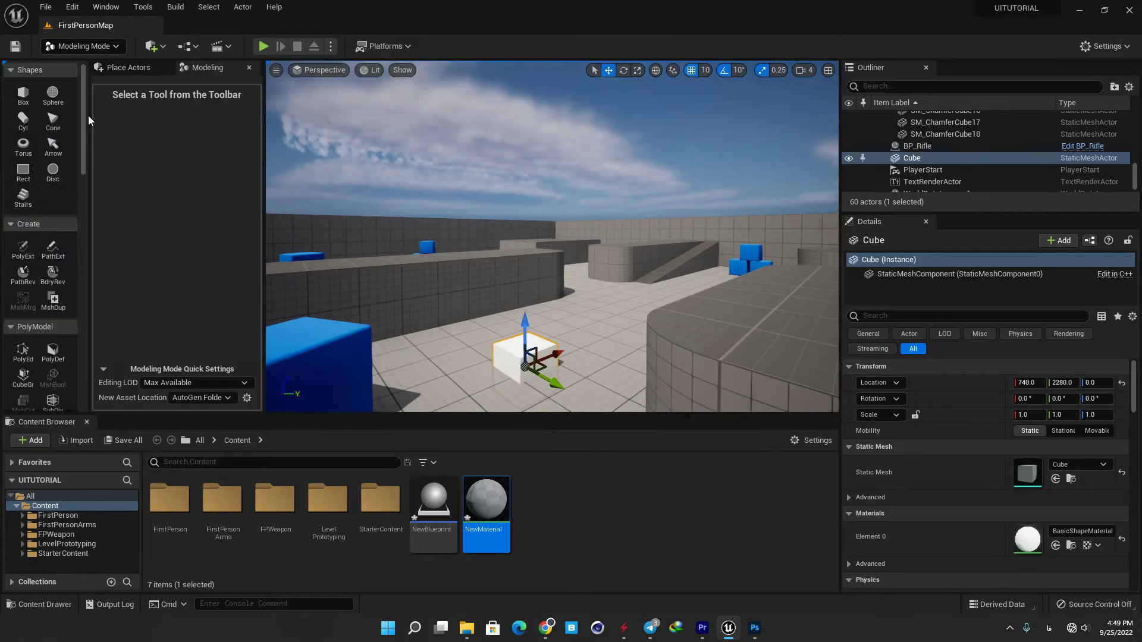
left_click(119, 49)
left_click(87, 152)
left_click(107, 47)
left_click(95, 64)
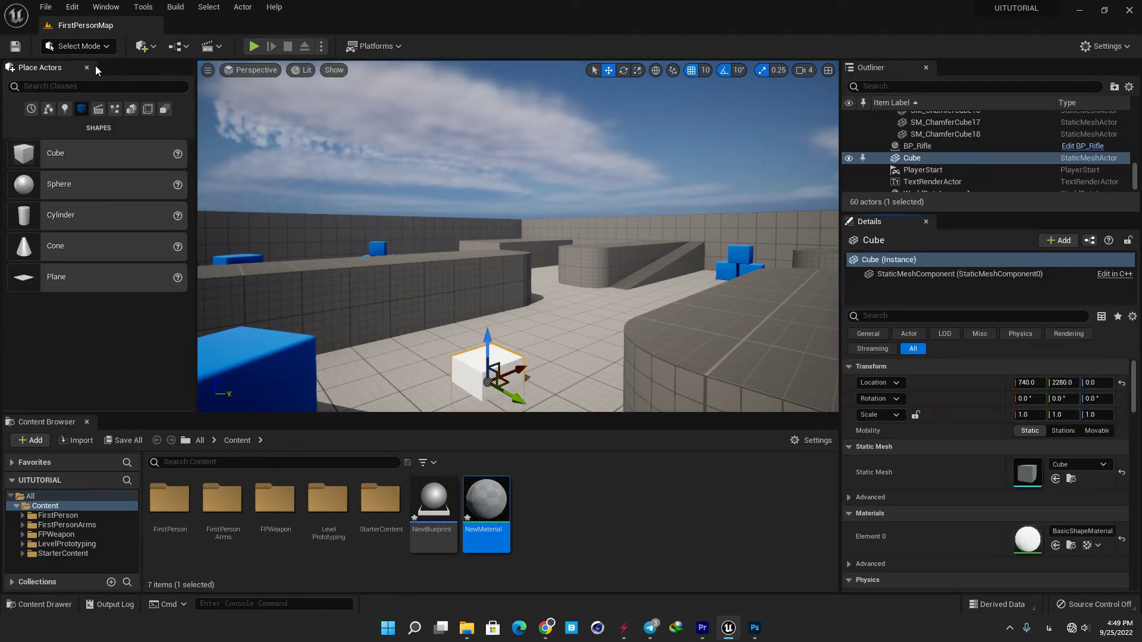
left_click(153, 47)
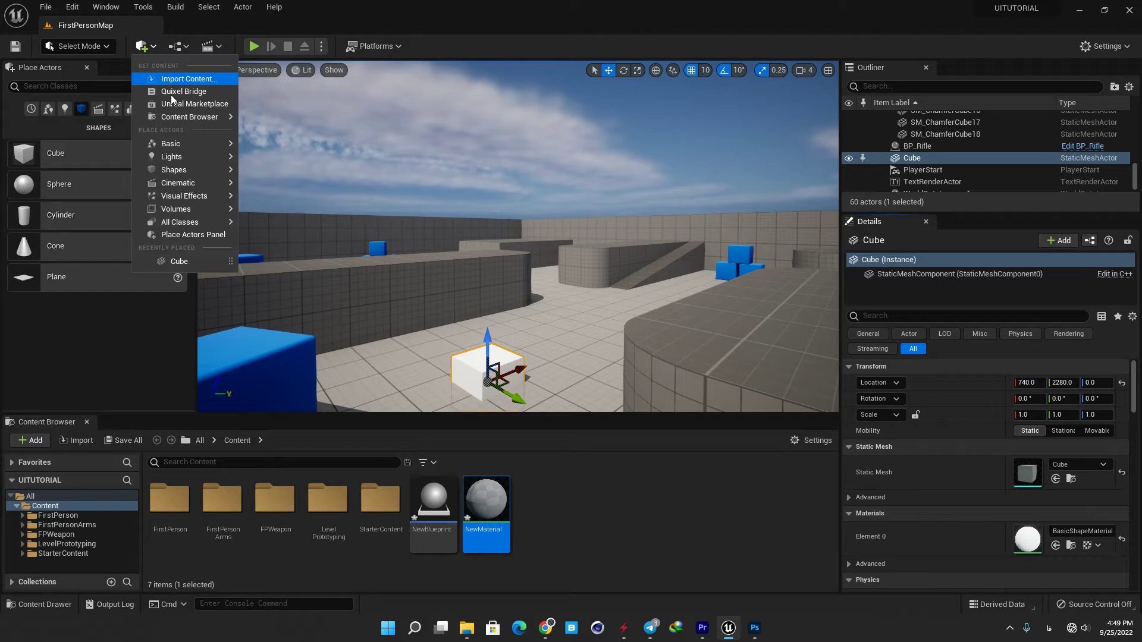
mouse_move(168, 184)
left_click(176, 46)
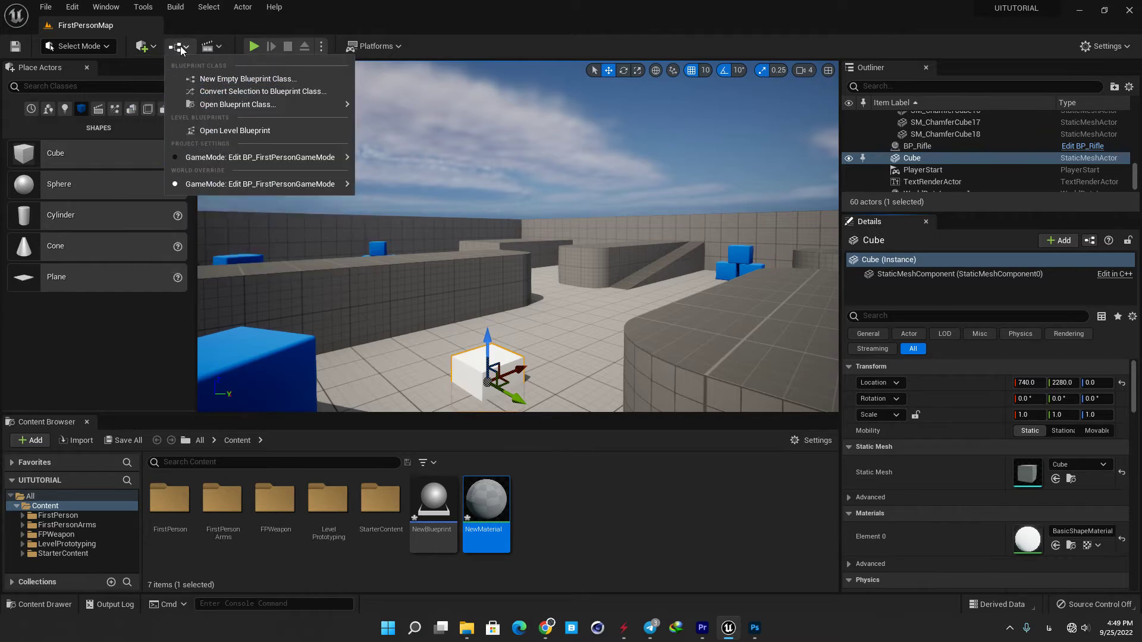
left_click(270, 23)
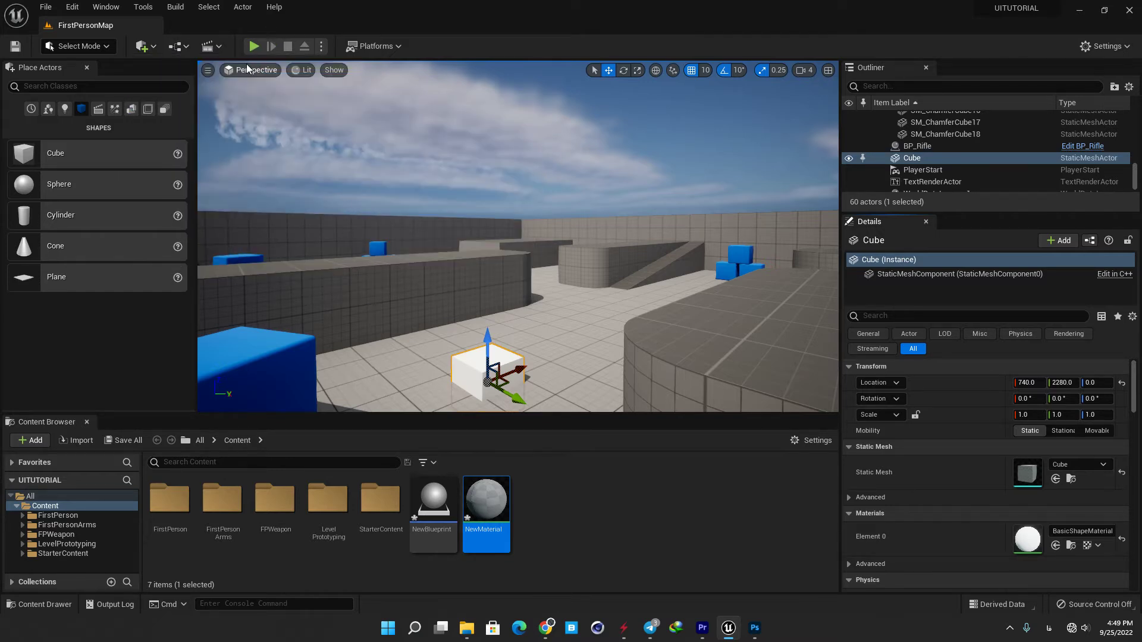
Play the level in the active viewport and stop the play session.
left_click(253, 48)
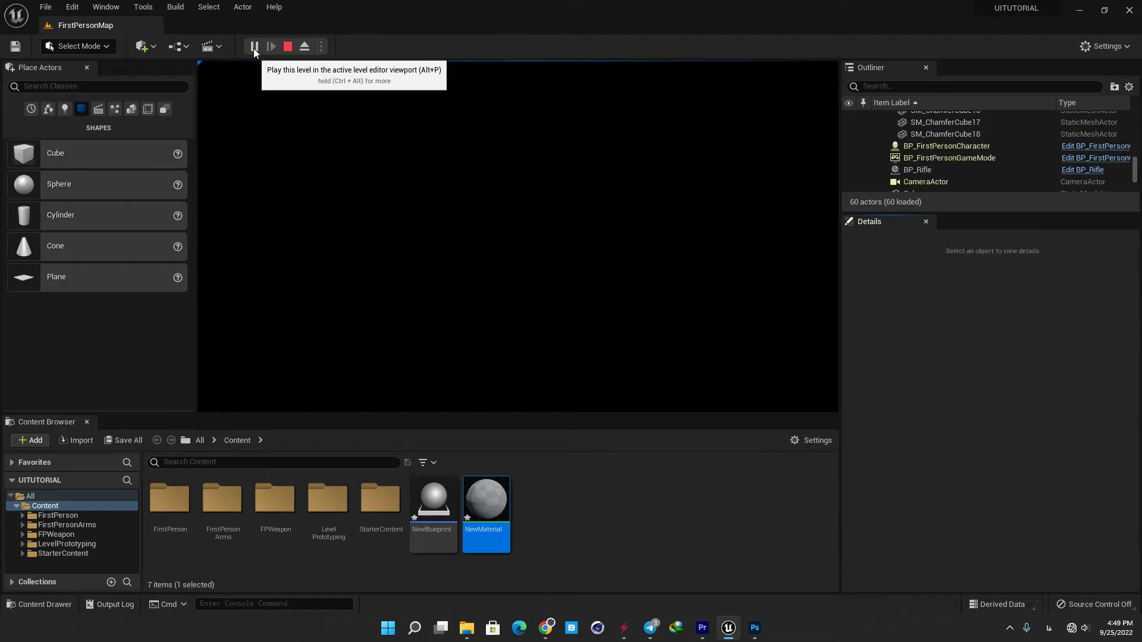
left_click(287, 46)
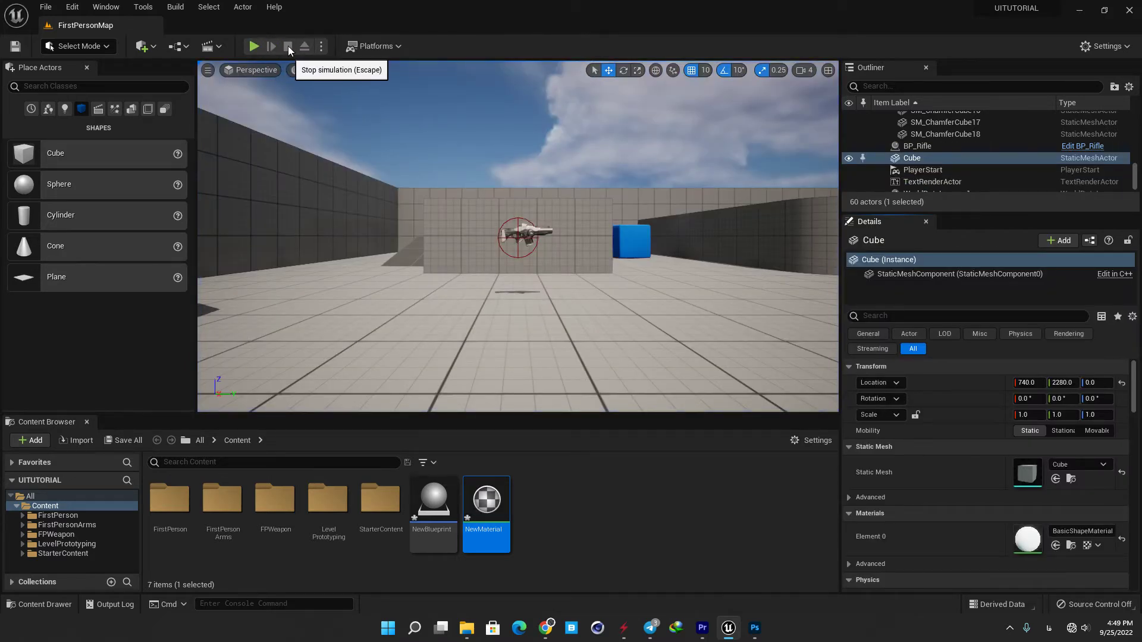
left_click(383, 47)
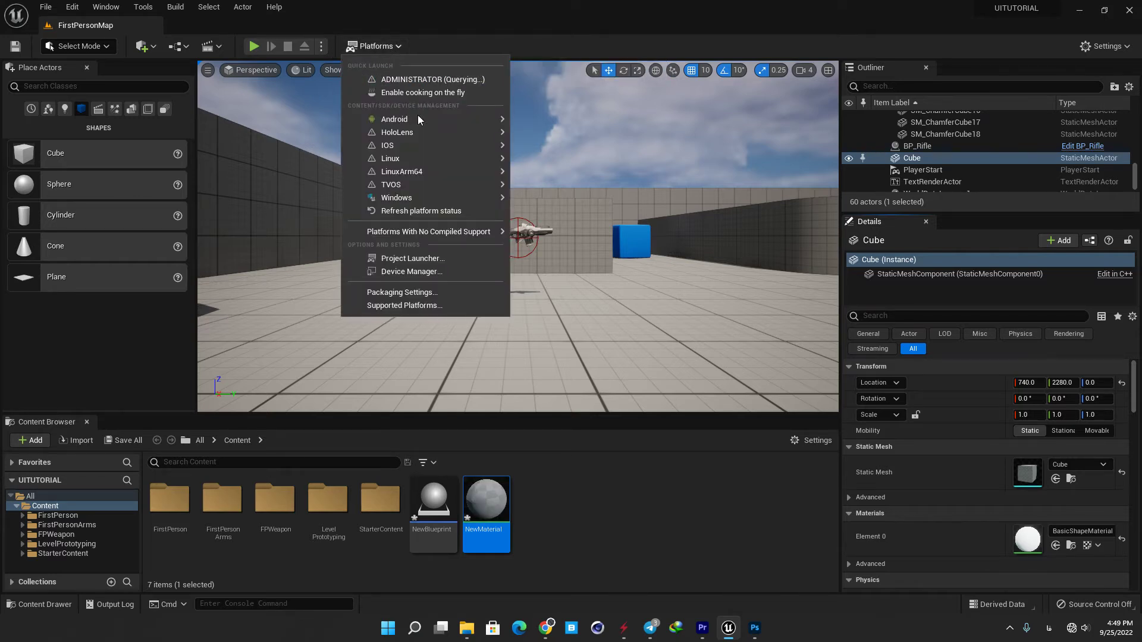
mouse_move(416, 117)
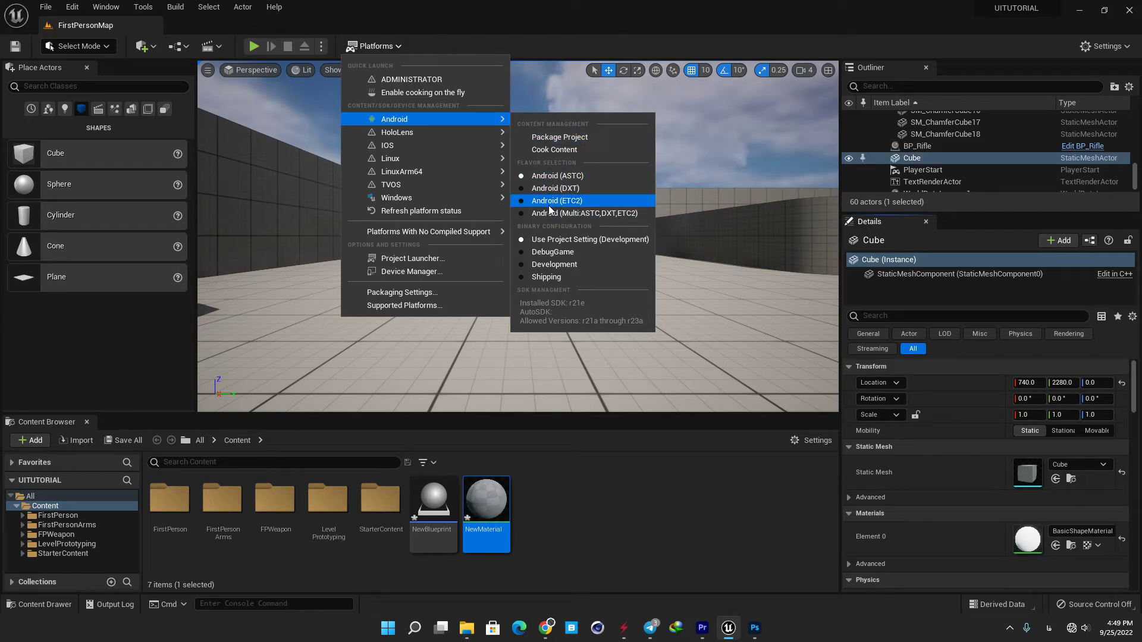
left_click(401, 25)
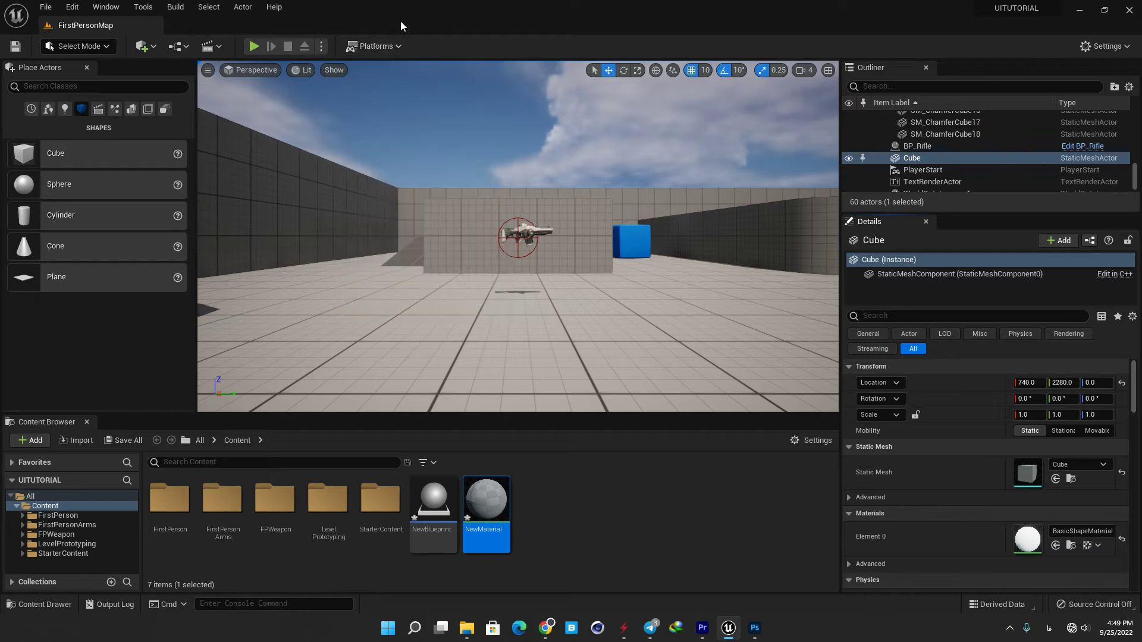
Open the Plugins browser to view the available plugins and close it again.
left_click(1097, 46)
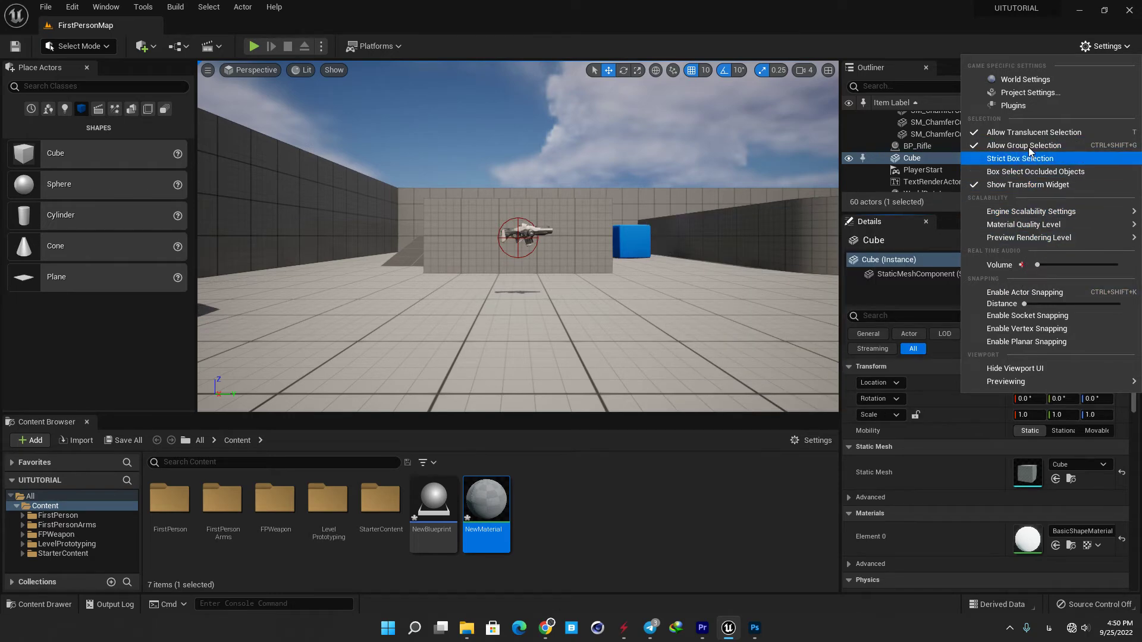
left_click(1011, 106)
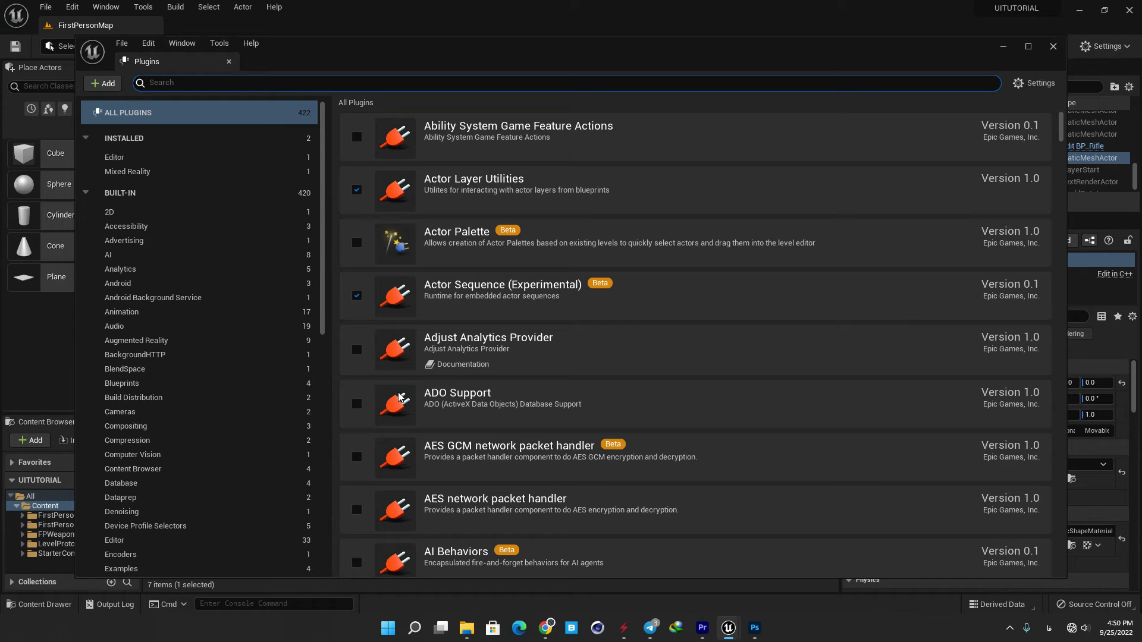
left_click(1052, 47)
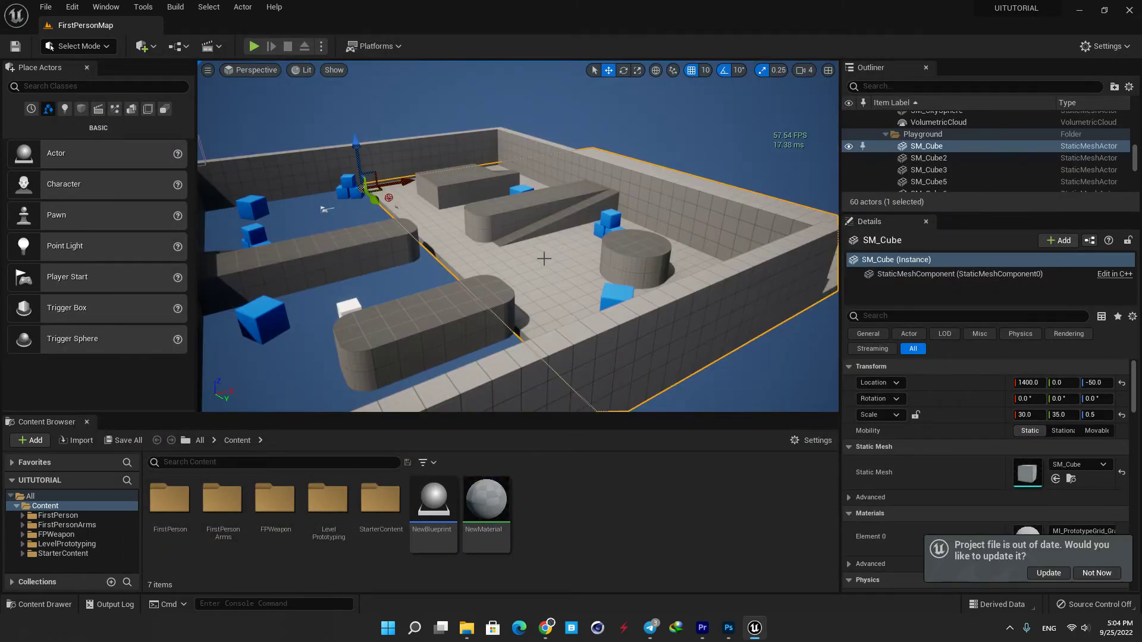
Move the SM_Cube floor slab in the Playground folder along the X axis to location 1370.
right_click_drag(544, 258, 488, 297)
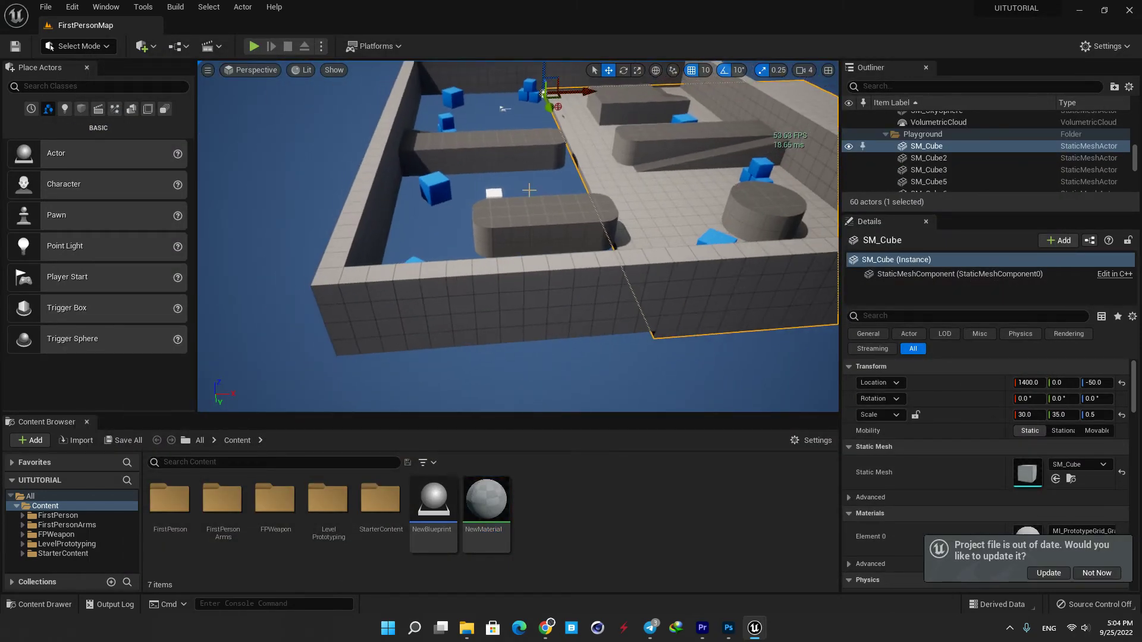
left_click(513, 153)
left_click(529, 219)
left_click(619, 107)
mouse_move(602, 145)
right_mouse_down()
mouse_move(660, 134)
mouse_move(618, 137)
mouse_move(601, 155)
right_mouse_up()
left_click(578, 154)
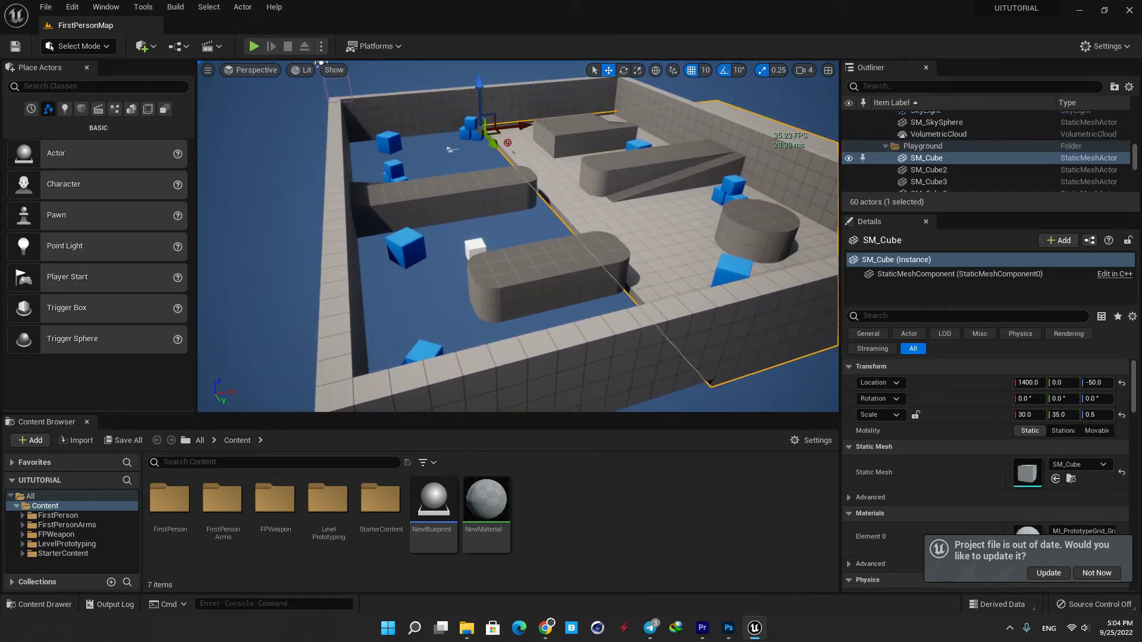
mouse_move(516, 126)
left_mouse_down()
mouse_move(563, 129)
mouse_move(514, 129)
left_mouse_up()
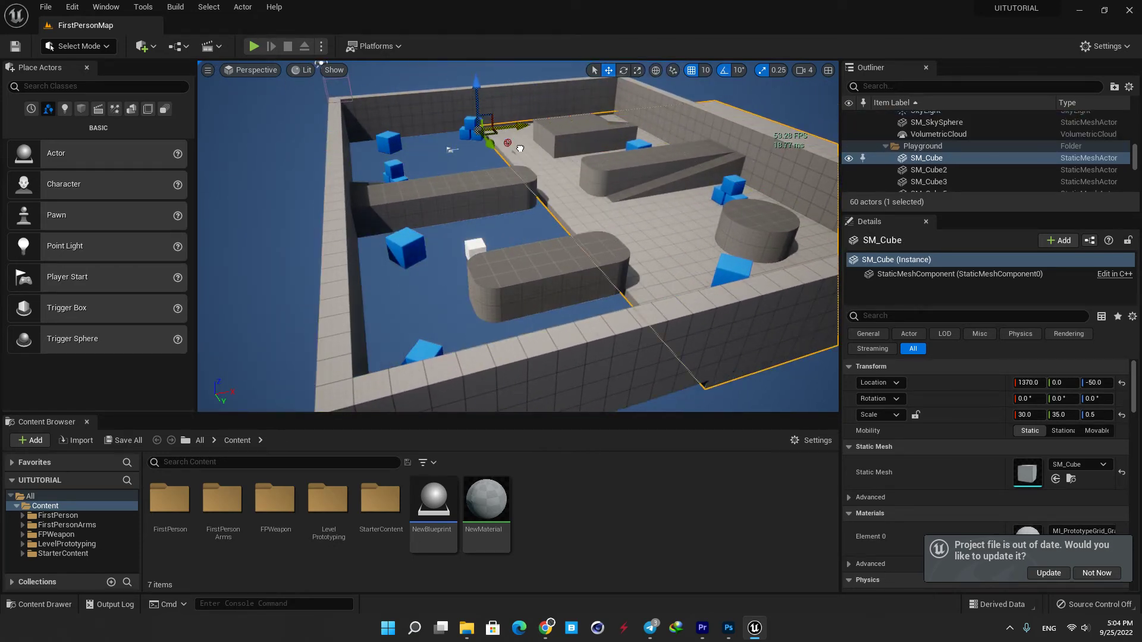
right_click_drag(513, 129, 531, 168)
key("w")
right_click_drag(452, 143, 475, 142)
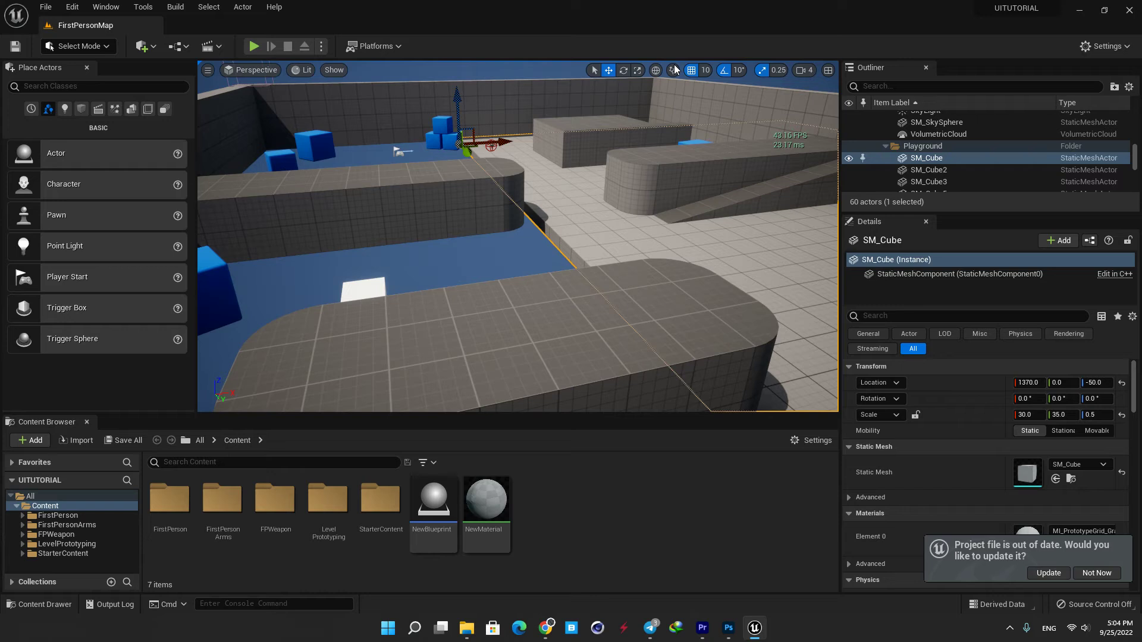
Look over the viewport options, open the High Resolution Screenshot dialog and close it without capturing.
left_click(206, 71)
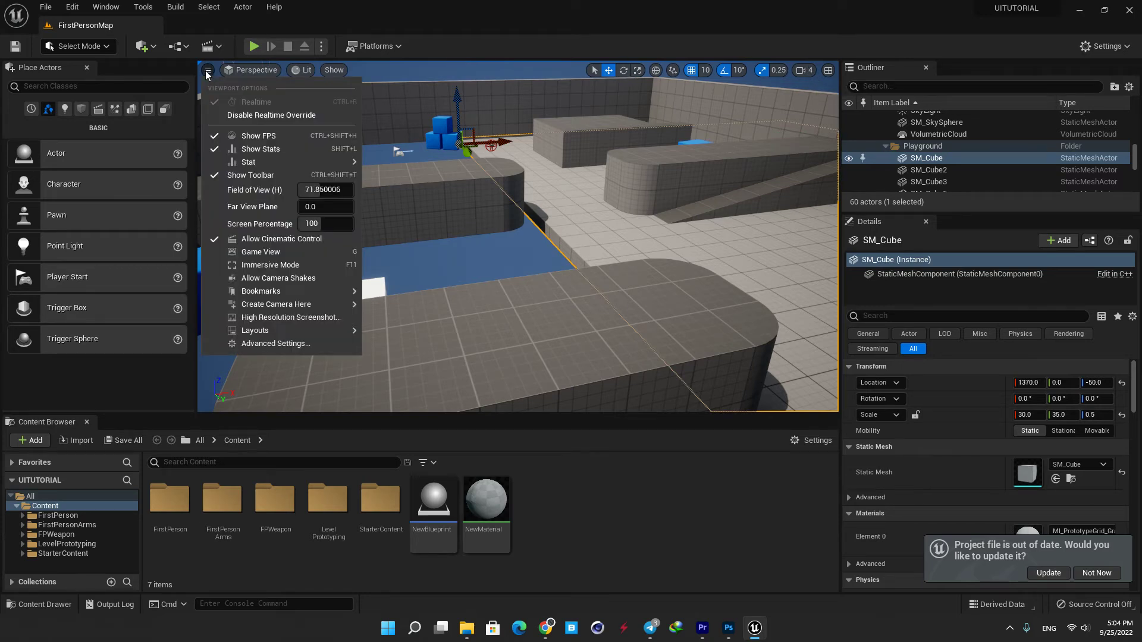
left_click(794, 141)
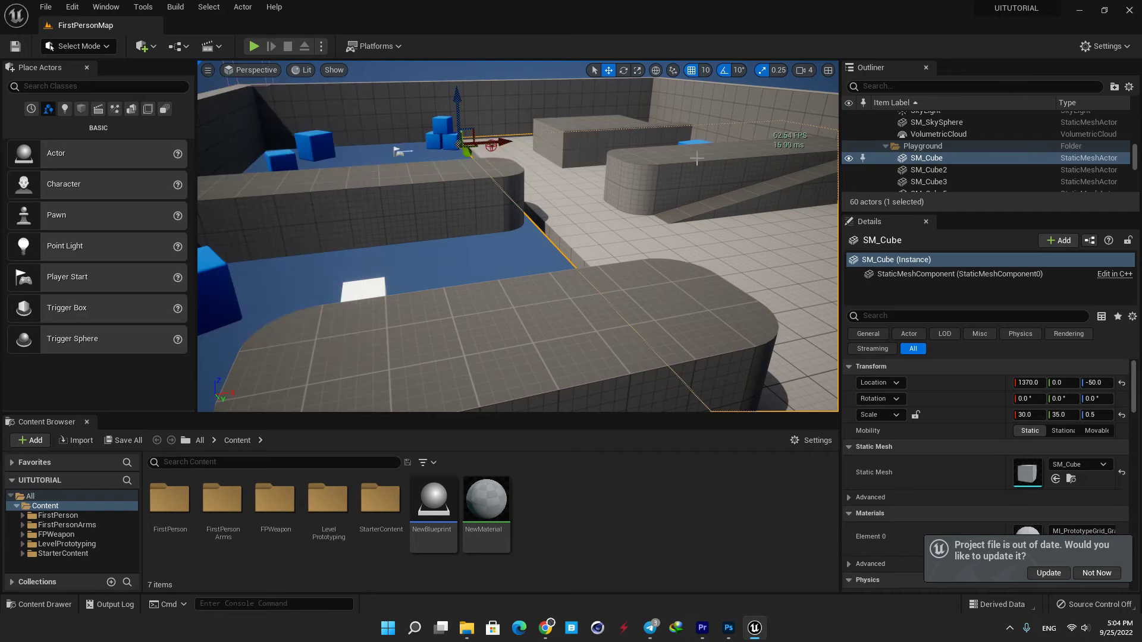
left_click(207, 71)
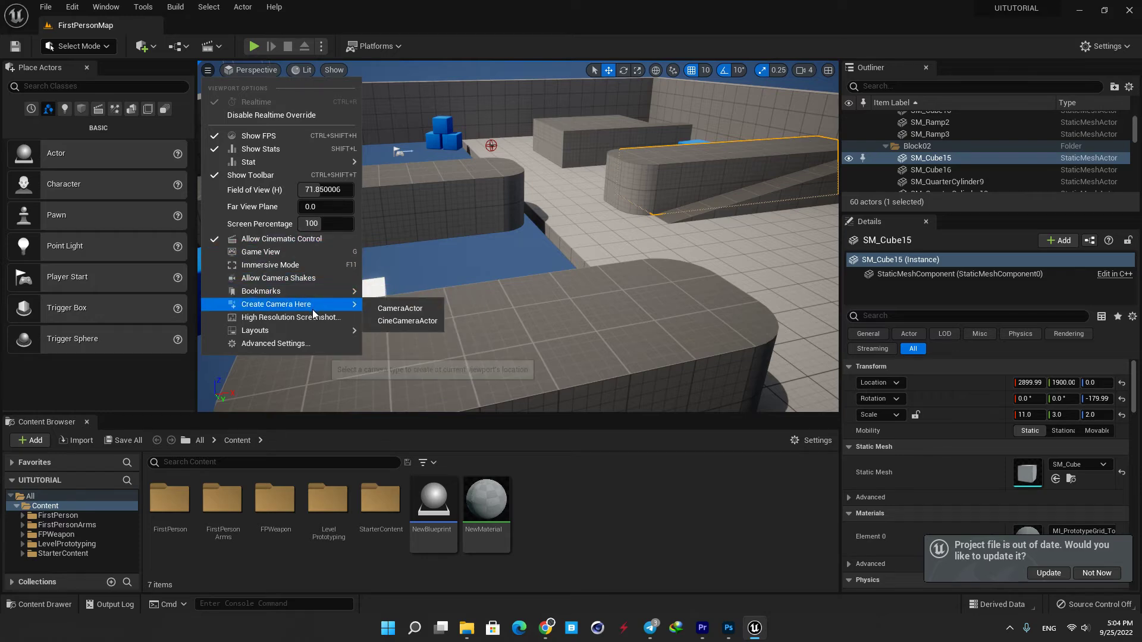
left_click(280, 318)
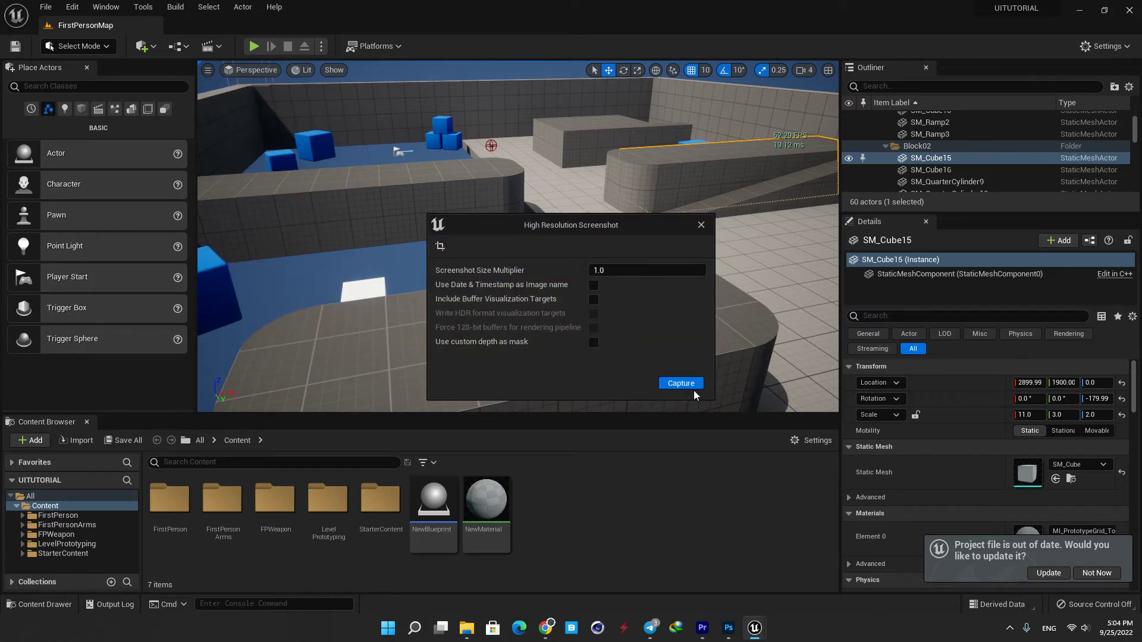
left_click(701, 226)
right_click_drag(307, 120, 341, 134)
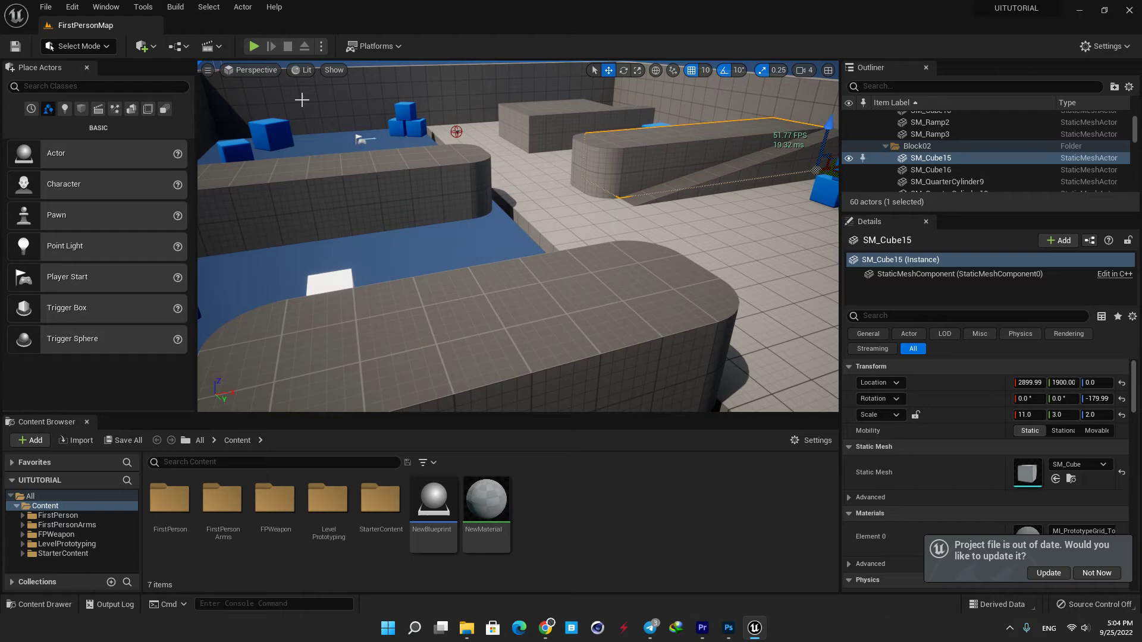
Preview the level viewport in the Unlit and Lighting Only view modes.
left_click(299, 69)
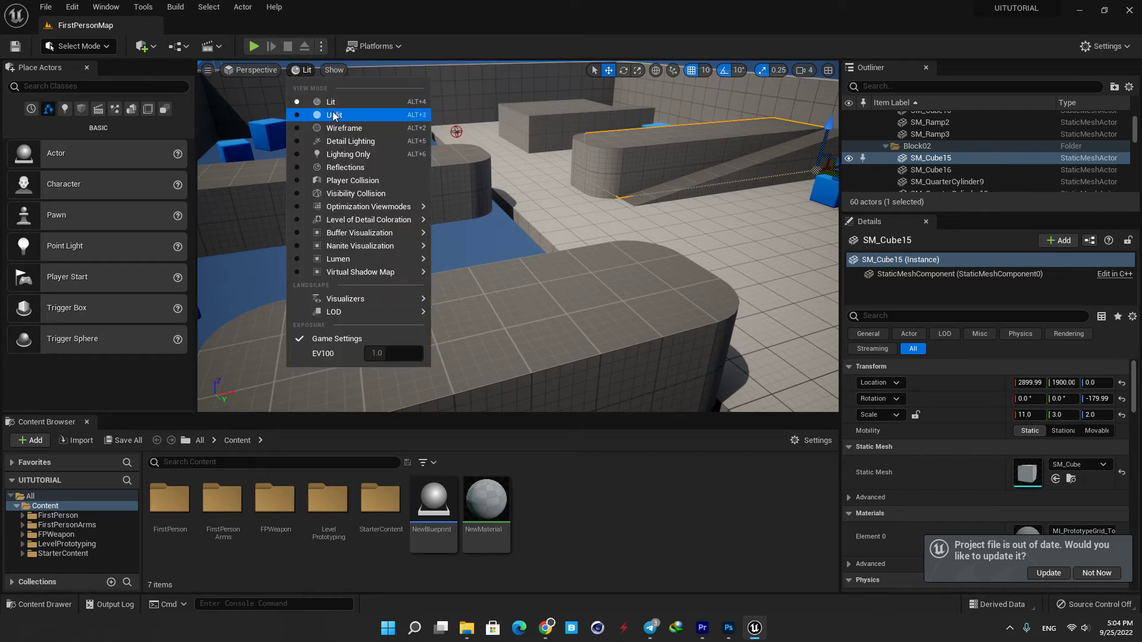
left_click(318, 110)
left_click(307, 71)
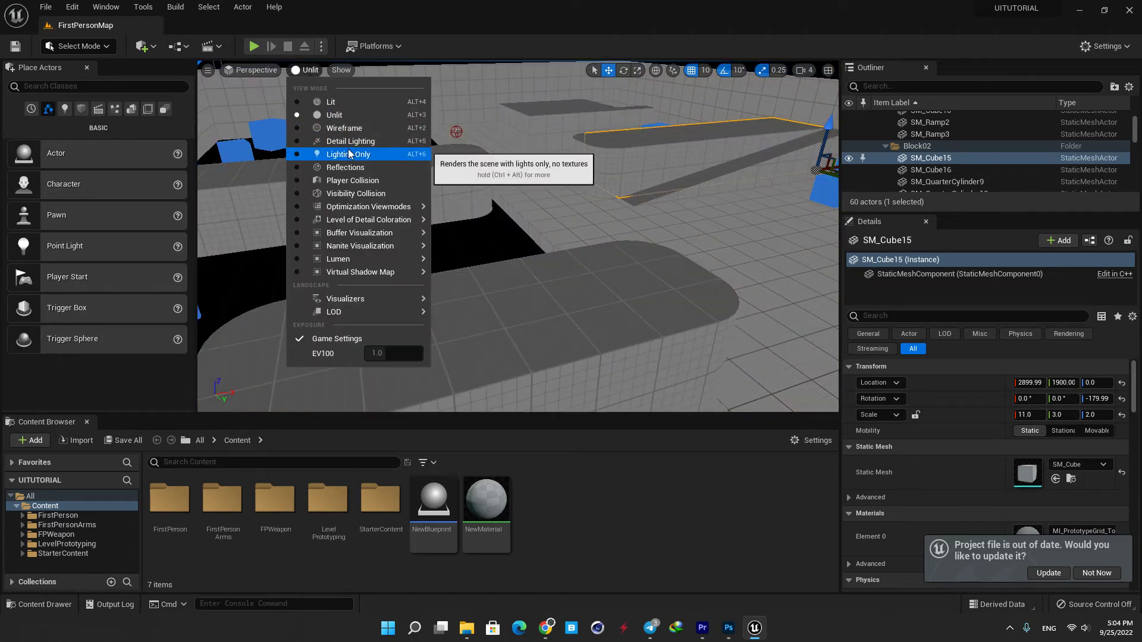
left_click(336, 156)
left_click(321, 70)
left_click(327, 96)
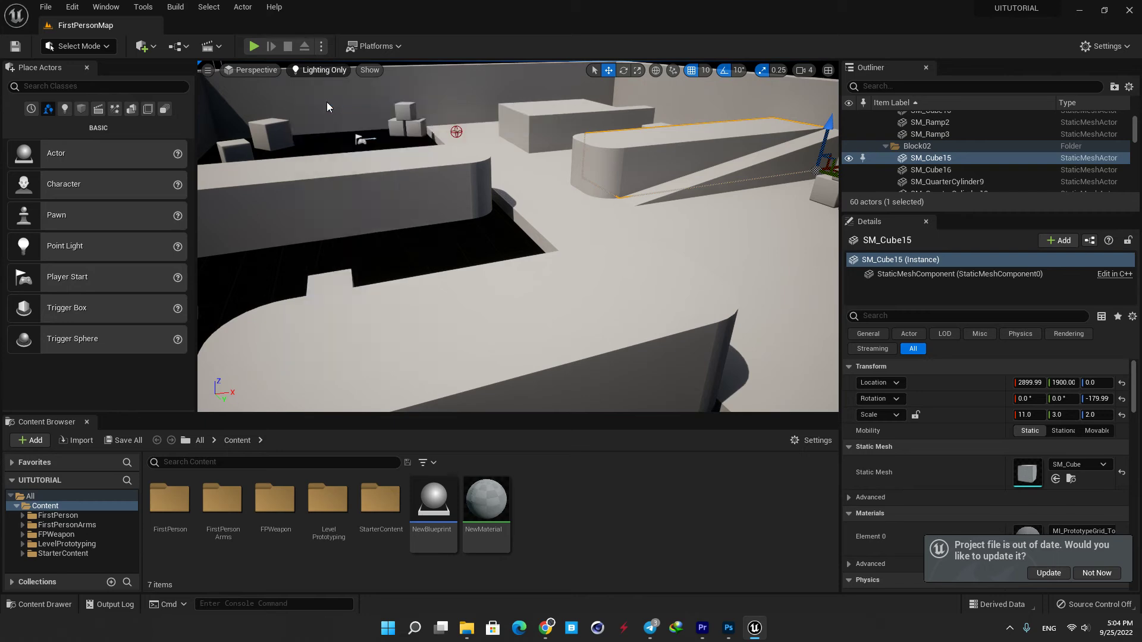
Turn the viewport's Grid show flag off, look over the level without it, and turn the flag back on.
left_click(334, 70)
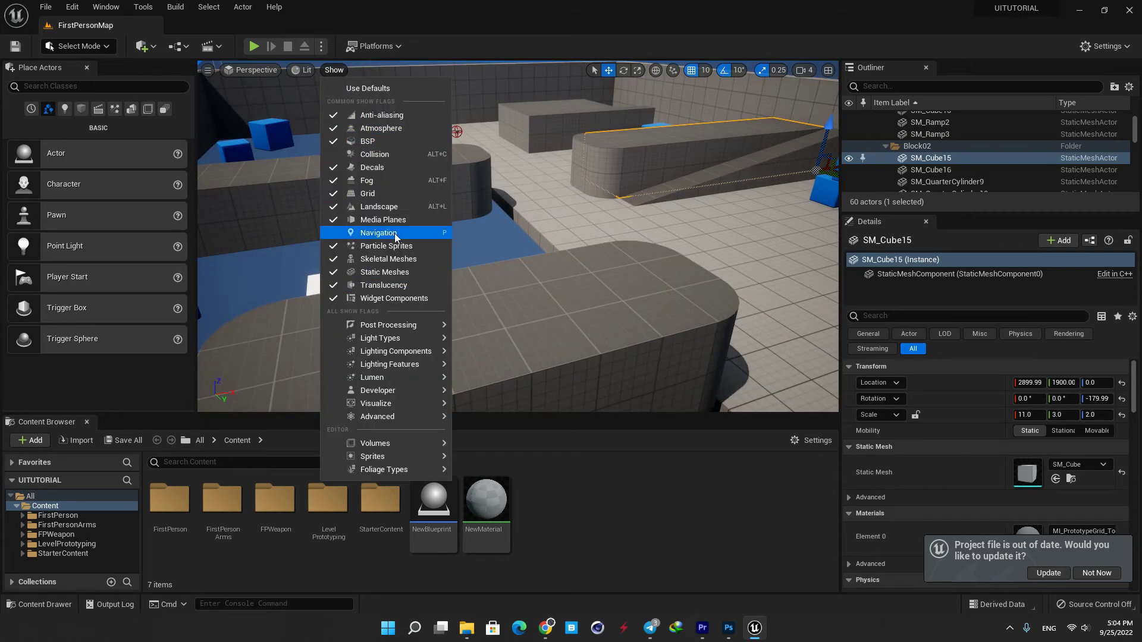
right_click_drag(472, 234, 461, 268)
key("w")
right_click_drag(523, 220, 491, 222)
left_click(334, 70)
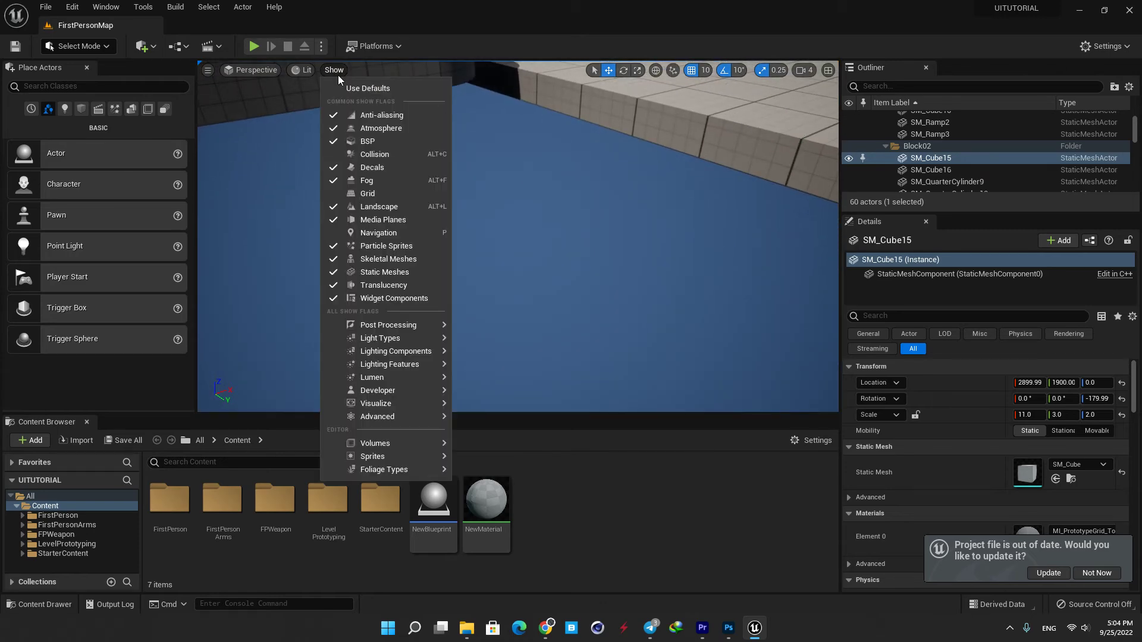
left_click(375, 194)
right_click_drag(550, 213, 621, 83)
key("s")
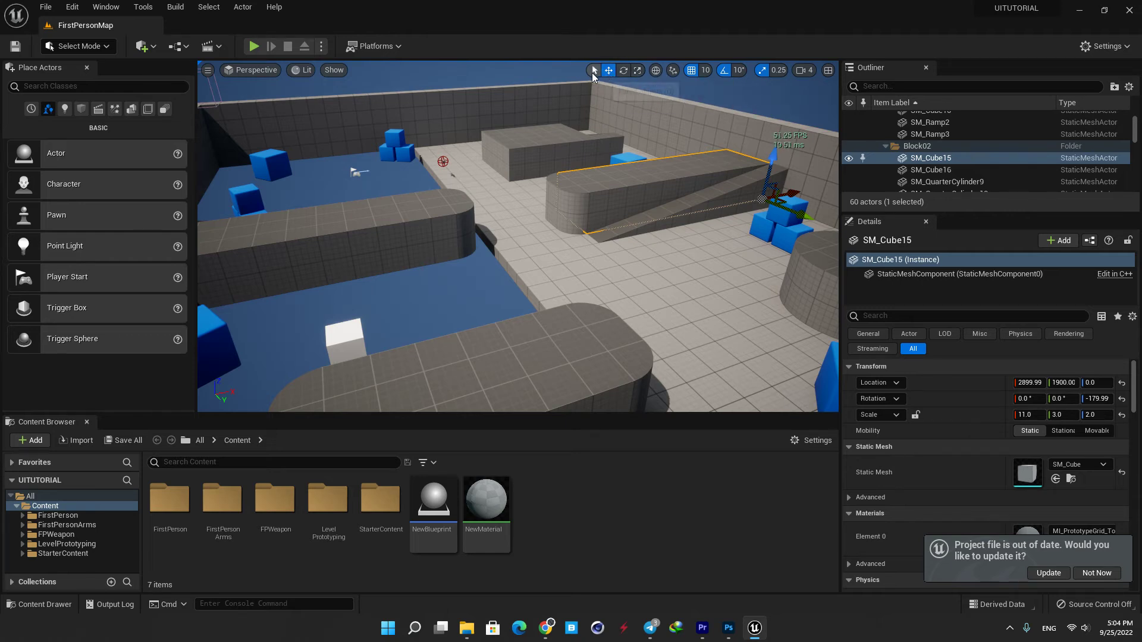
Enable rotation snapping in the viewport and set its increment to 30°.
left_click(690, 70)
left_click(733, 72)
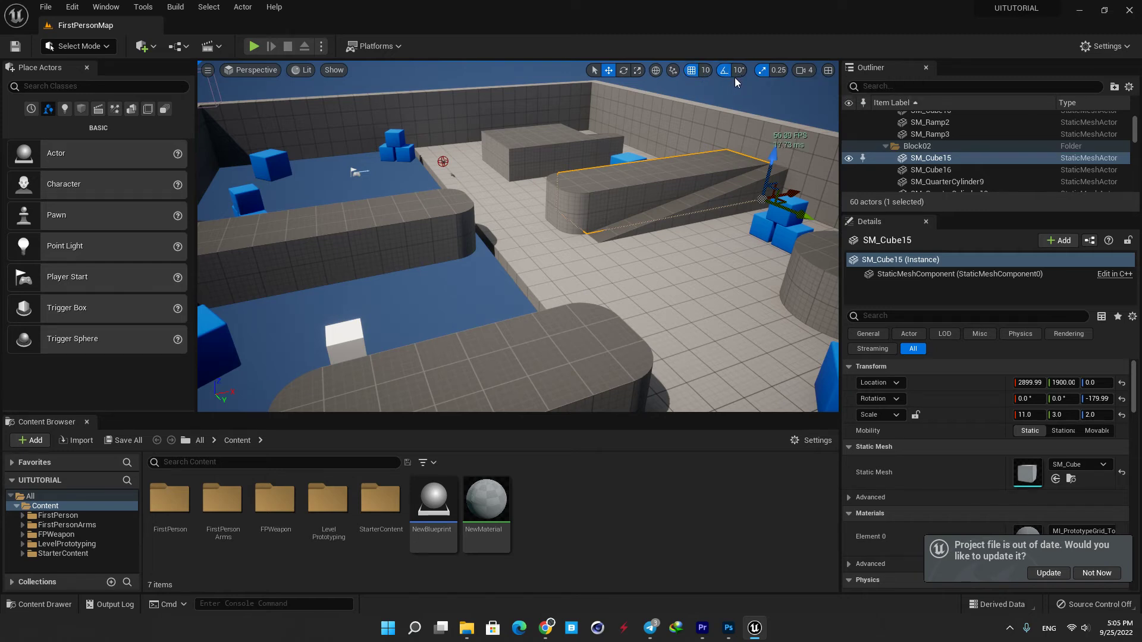
left_click(739, 70)
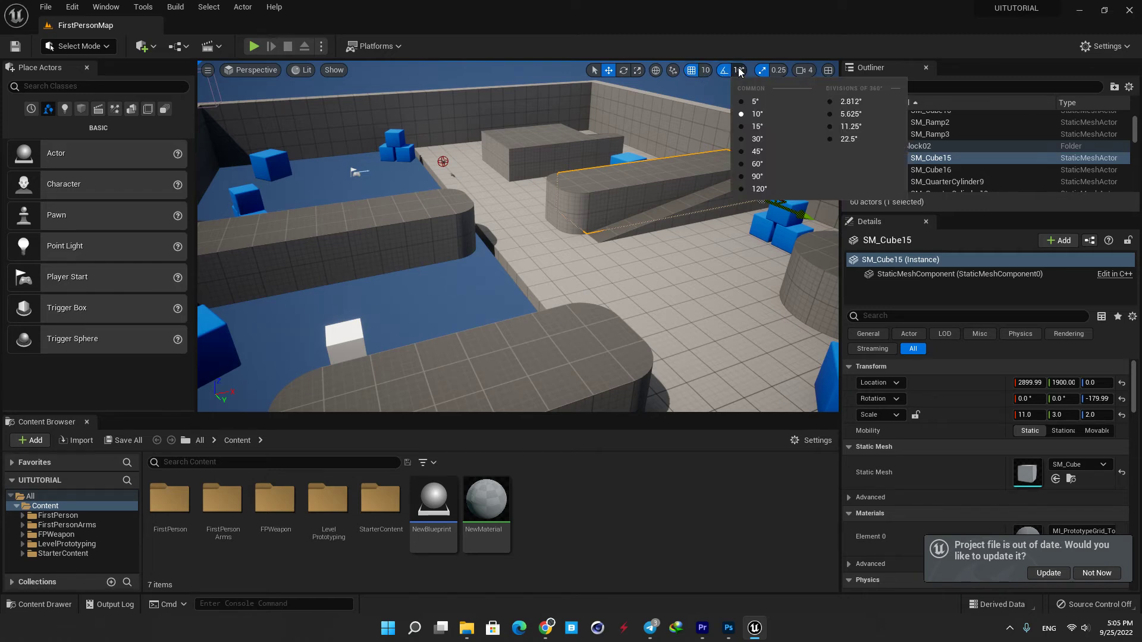
left_click(755, 139)
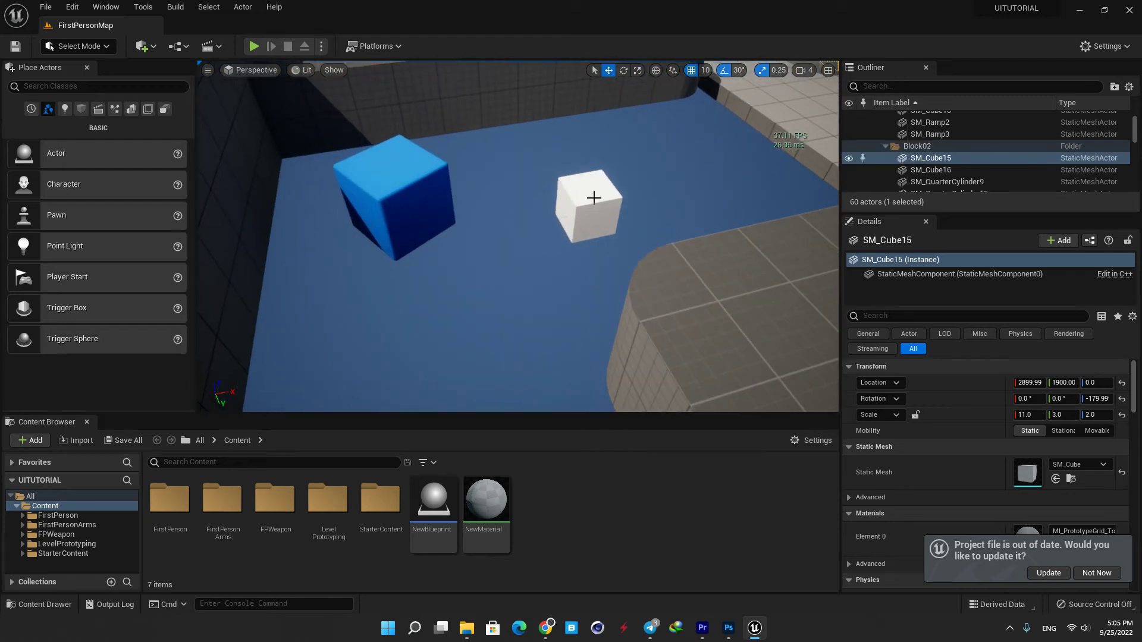
Rotate the white Cube about its Z axis to -60°.
left_click(593, 197)
key("e")
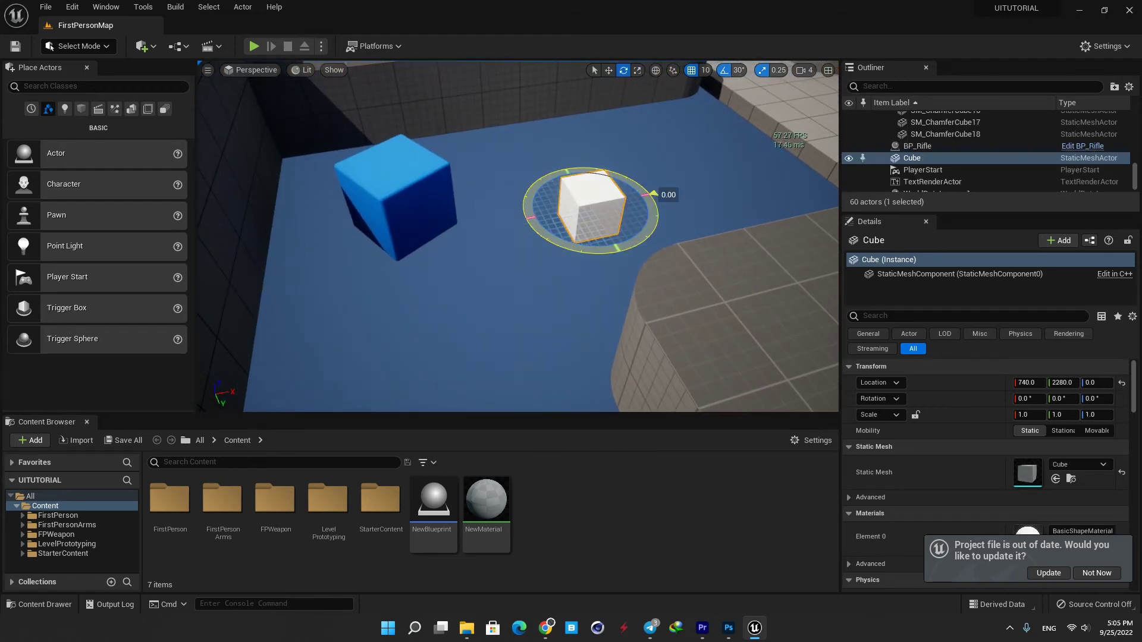
left_click_drag(574, 249, 626, 240)
right_click_drag(594, 176, 532, 154)
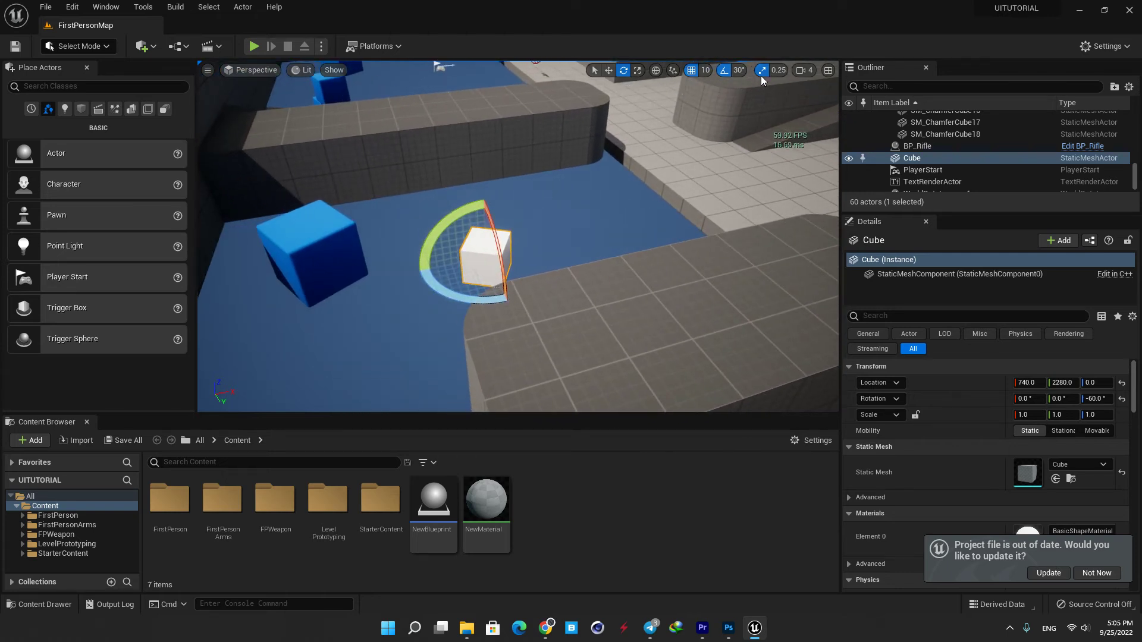
Set the viewport camera speed to 8 and try it by flying backward away from the level.
left_click(806, 73)
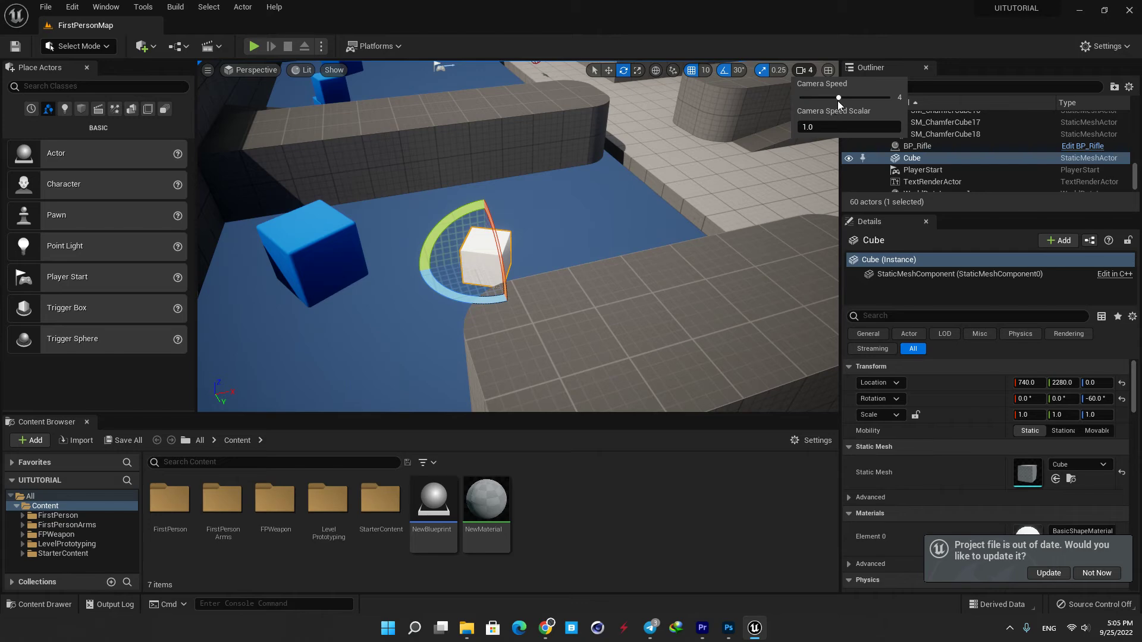
left_click_drag(838, 99, 890, 98)
key("s")
right_click_drag(713, 171, 753, 113)
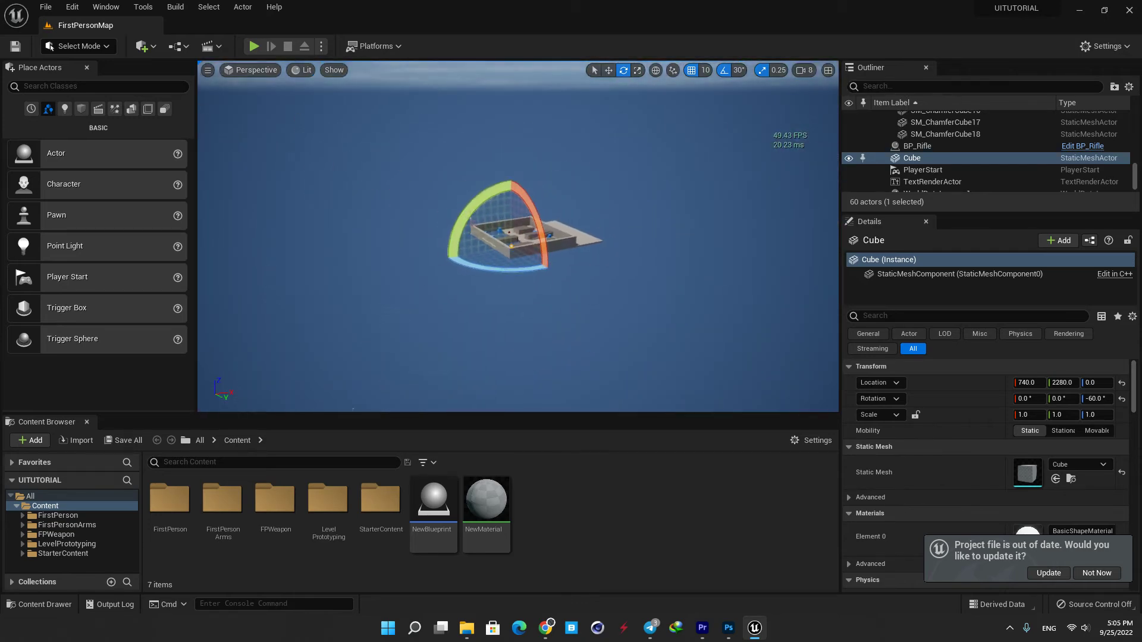
scroll(747, 151, "up", 5)
Set the viewport camera speed to 4.
left_click(806, 70)
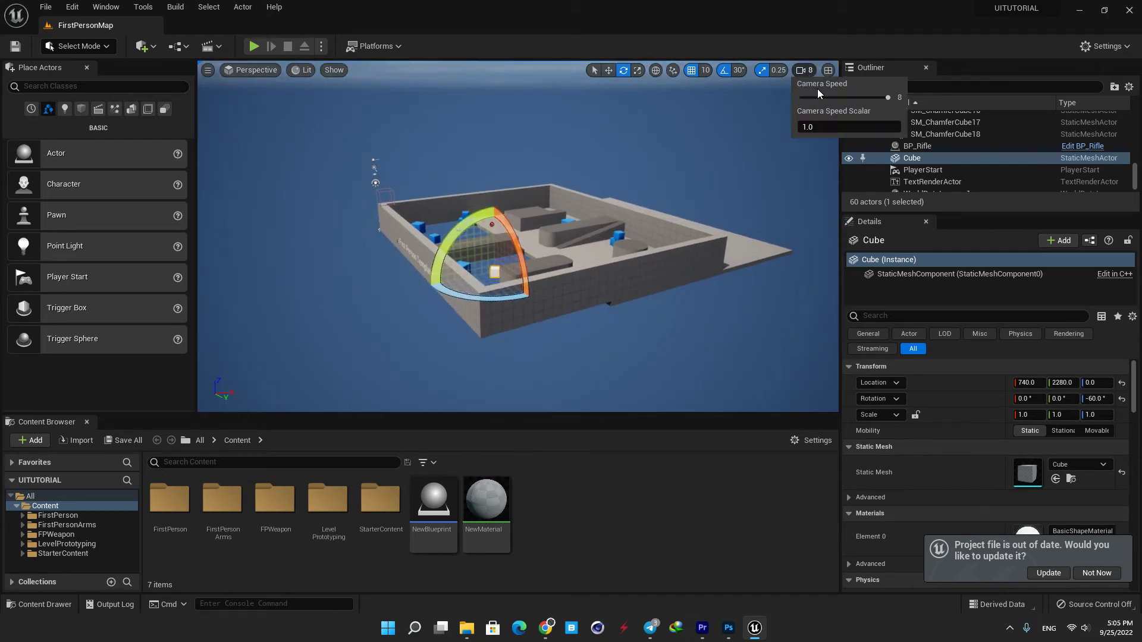
right_click_drag(770, 107, 770, 145)
left_click(802, 64)
left_click(800, 71)
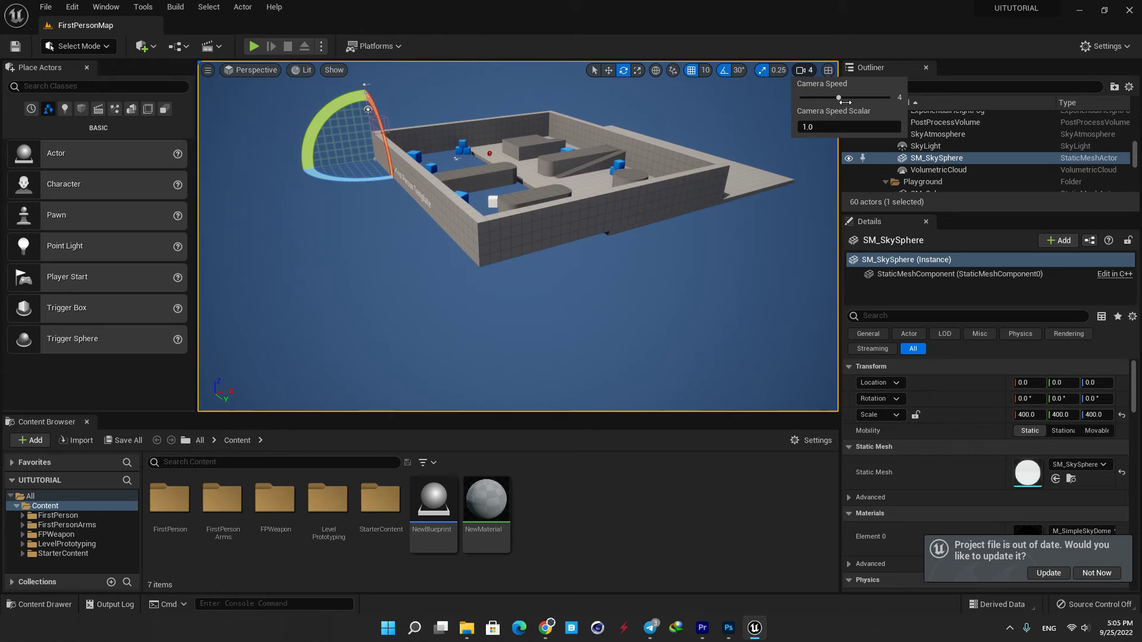
Split the level viewport into four views and maximize the perspective view again.
left_click(827, 70)
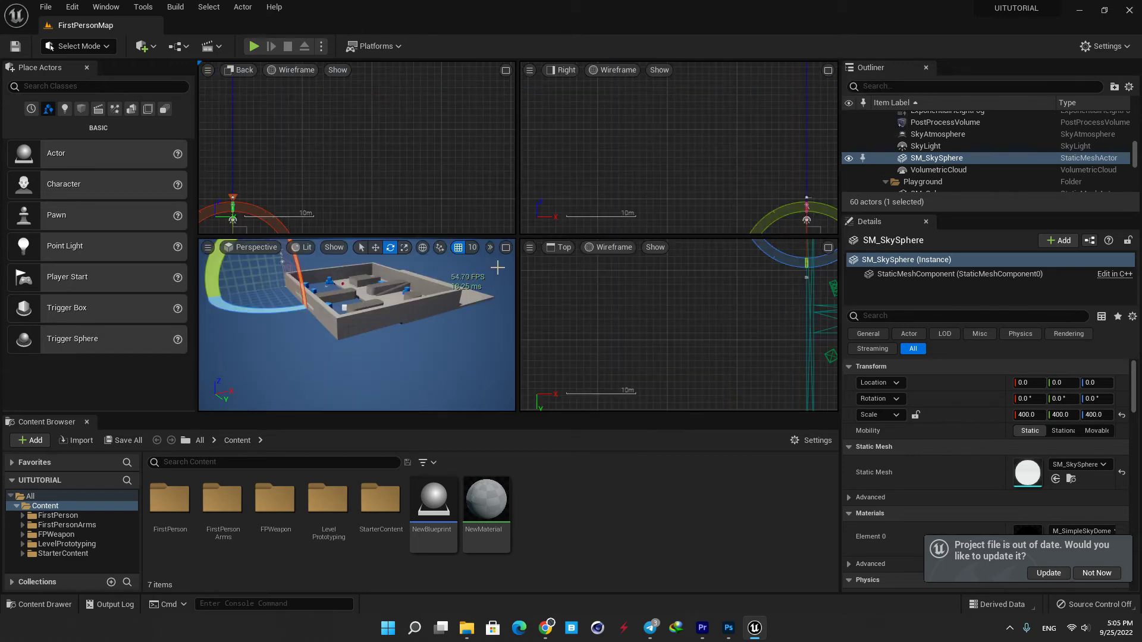
left_click(505, 247)
right_click_drag(503, 266, 526, 278)
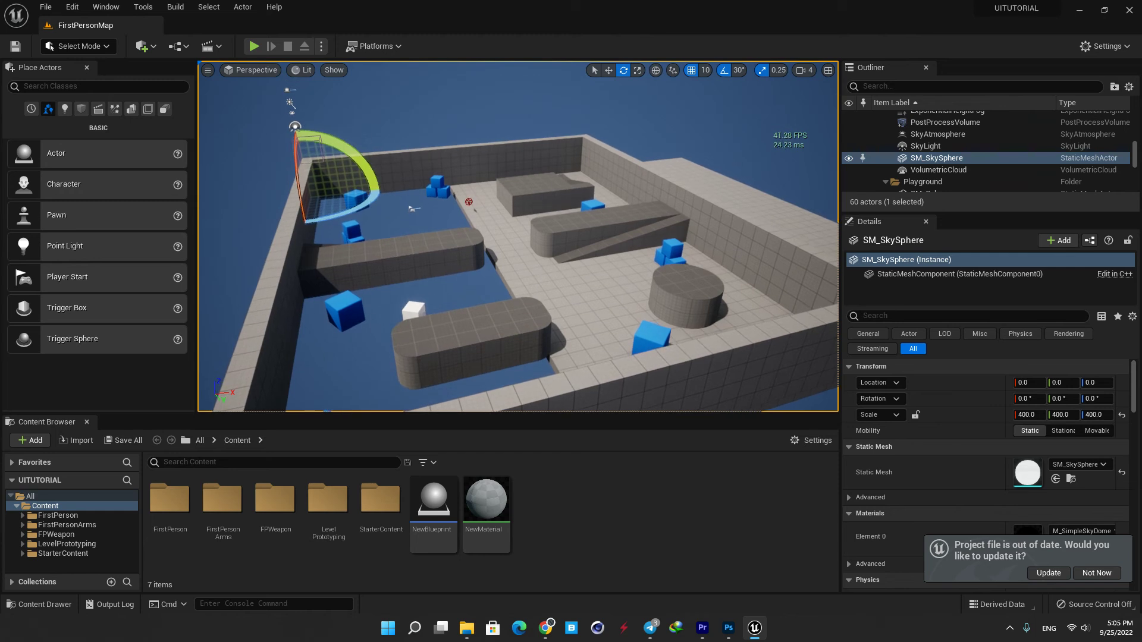
Select the SM_Cube floor slab in the level and switch to the Move tool.
left_click(563, 264)
key("w")
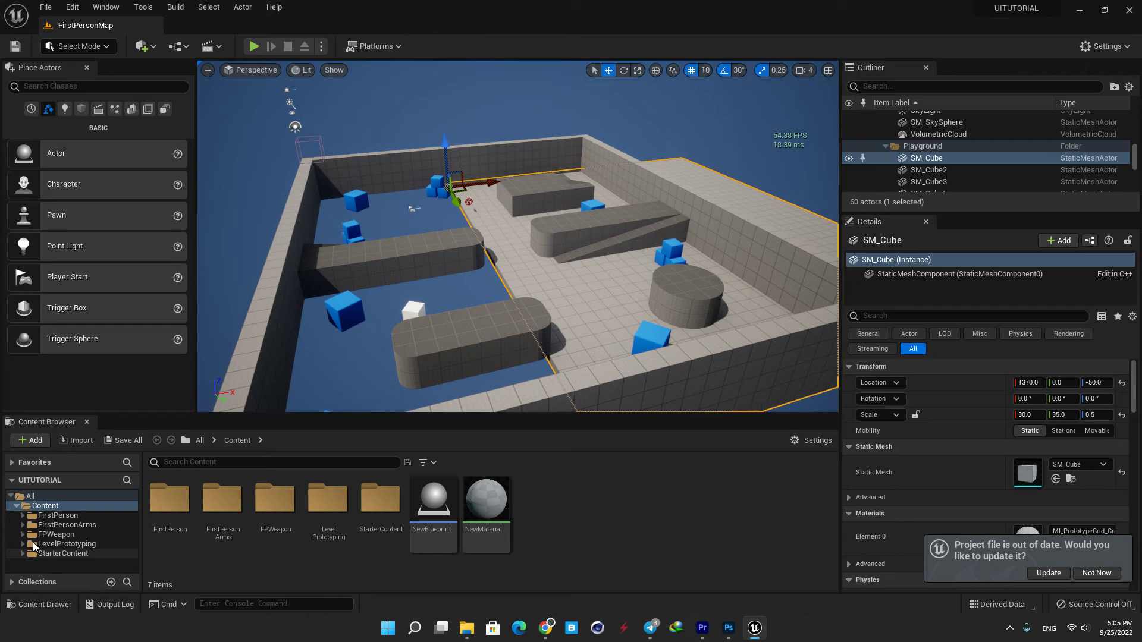
Browse the Materials folder of StarterContent, and open and close the Content Drawer.
left_click(66, 553)
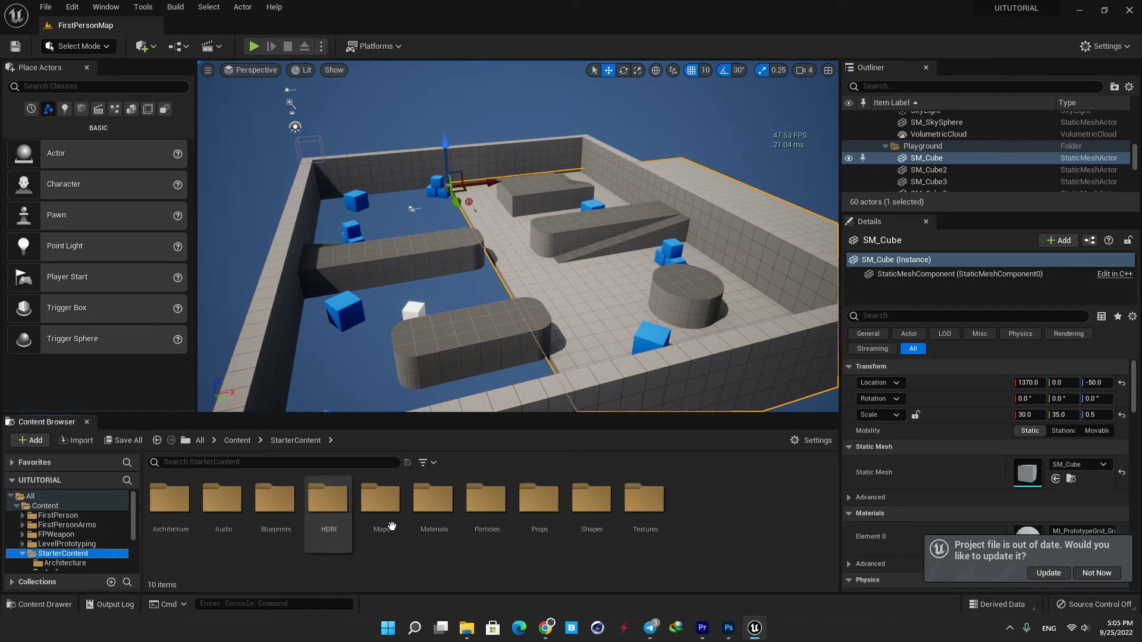
double_click(434, 505)
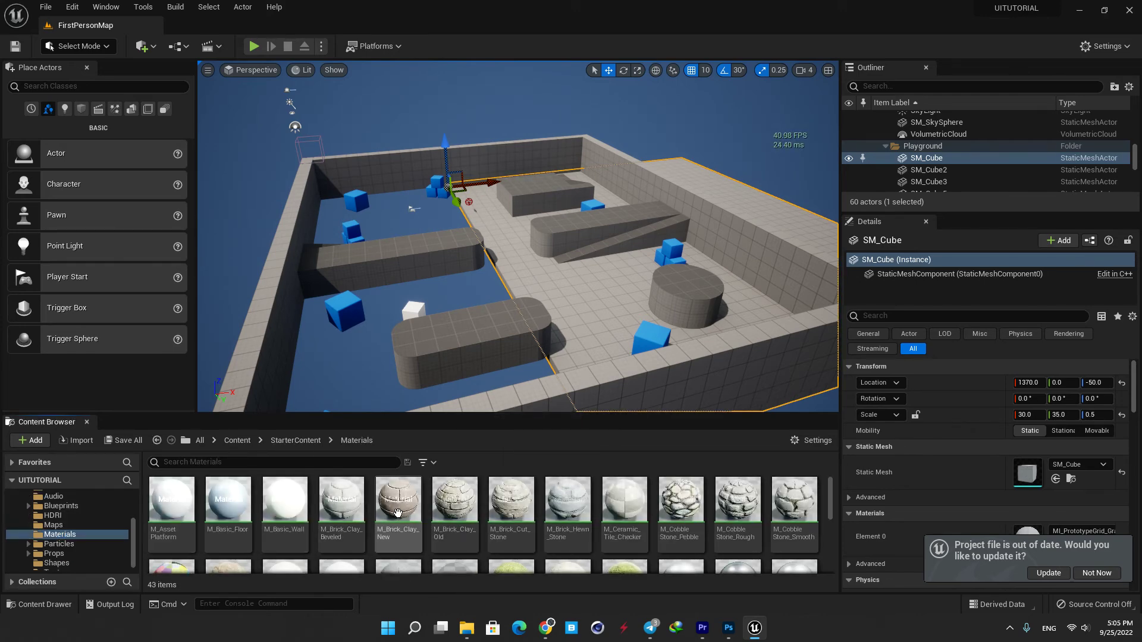
scroll(398, 515, "down", 1)
scroll(398, 515, "up", 1)
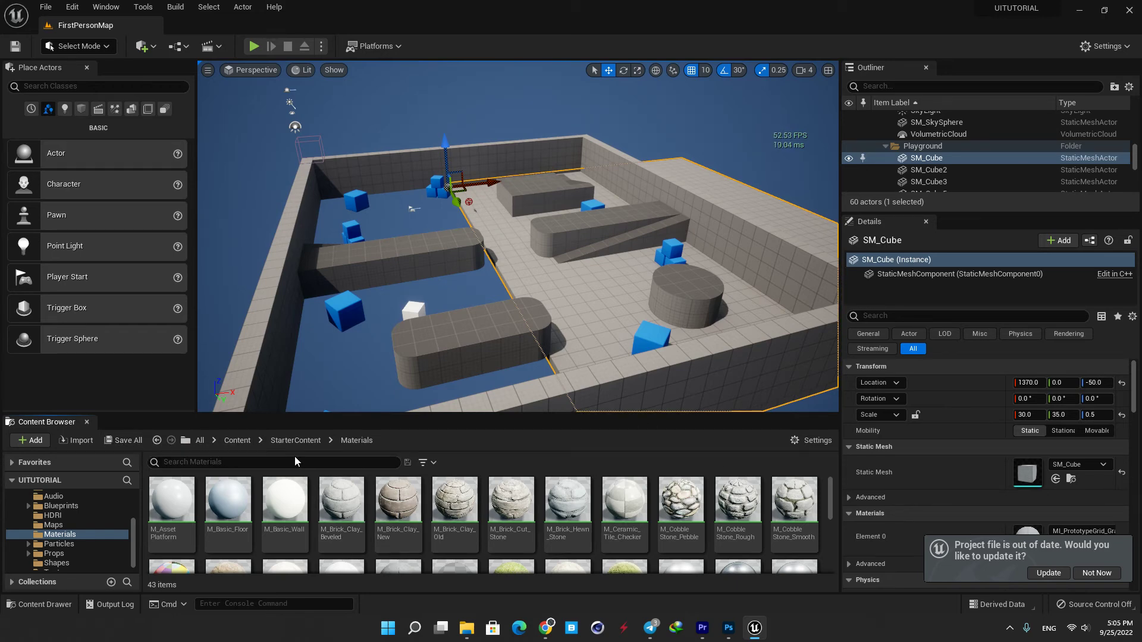
key("ctrl+space")
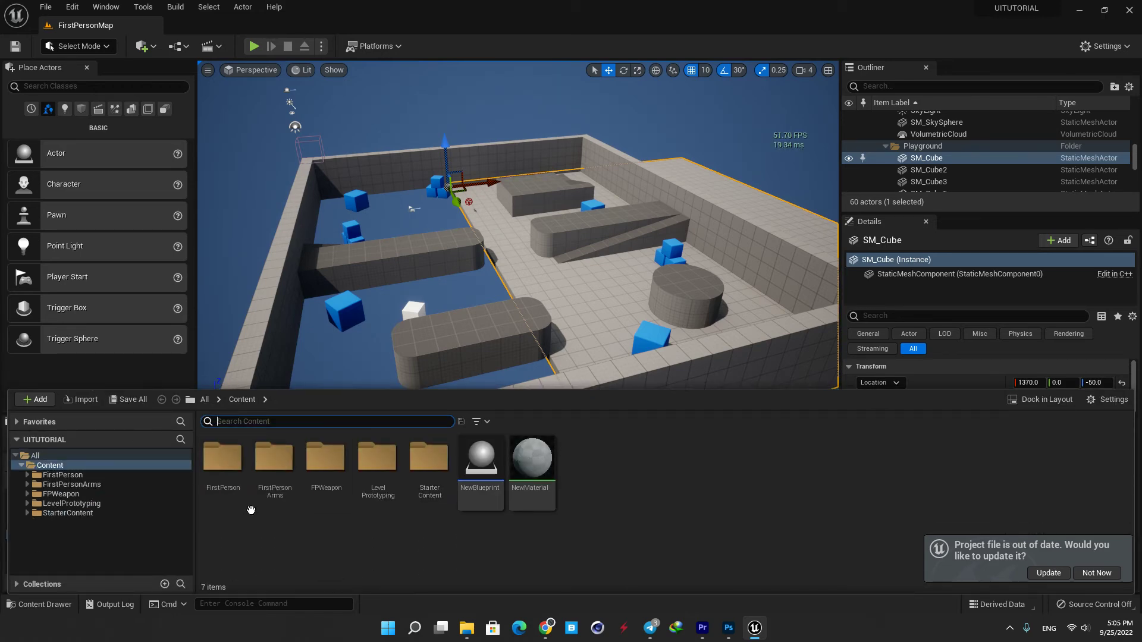
key("ctrl+space")
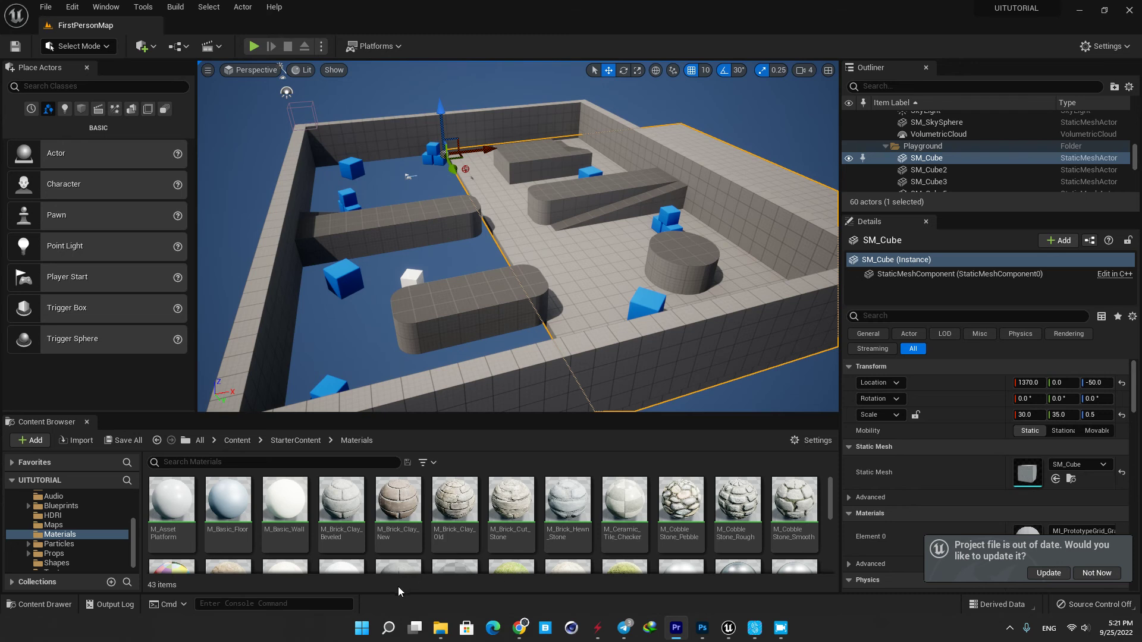
Run the console command "stat rhi".
left_click(249, 603)
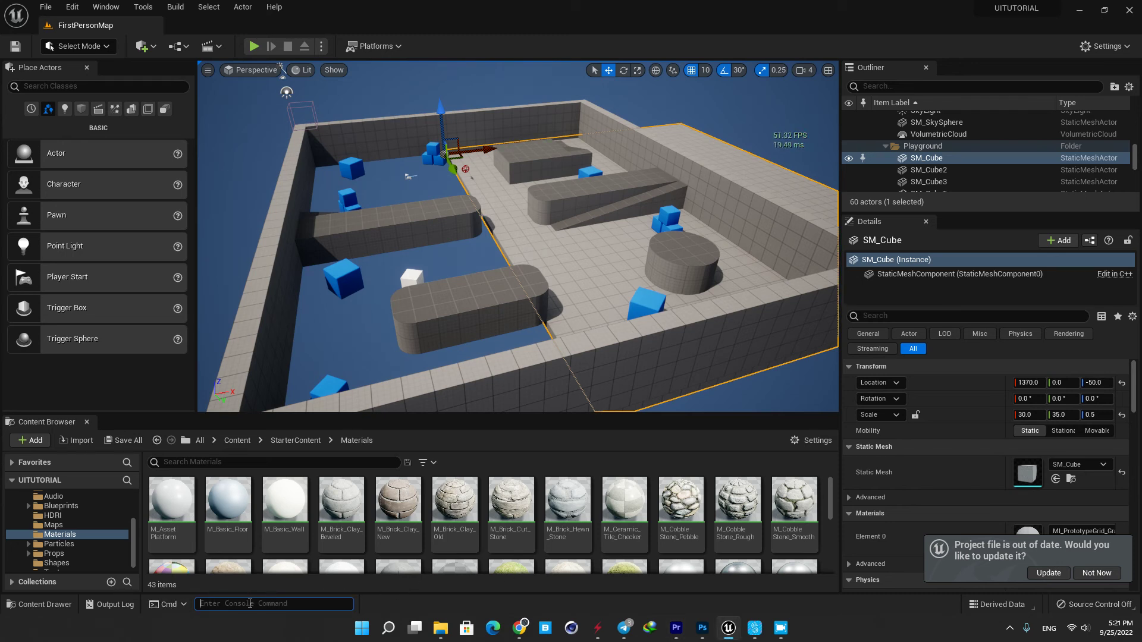
type("stat")
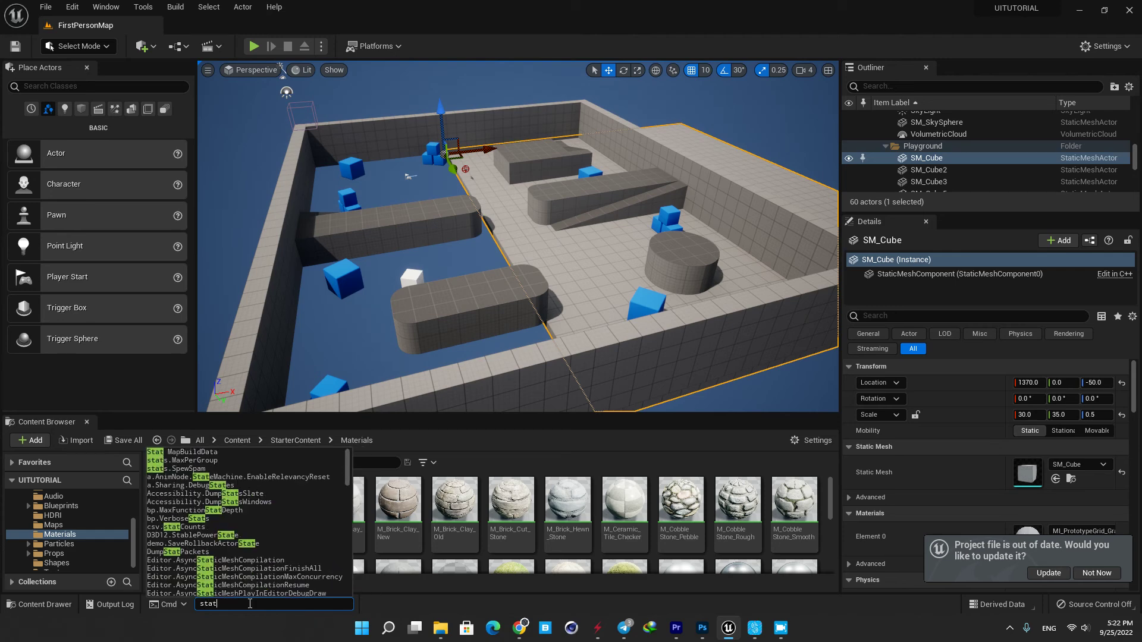
type(" rhi")
key("Return")
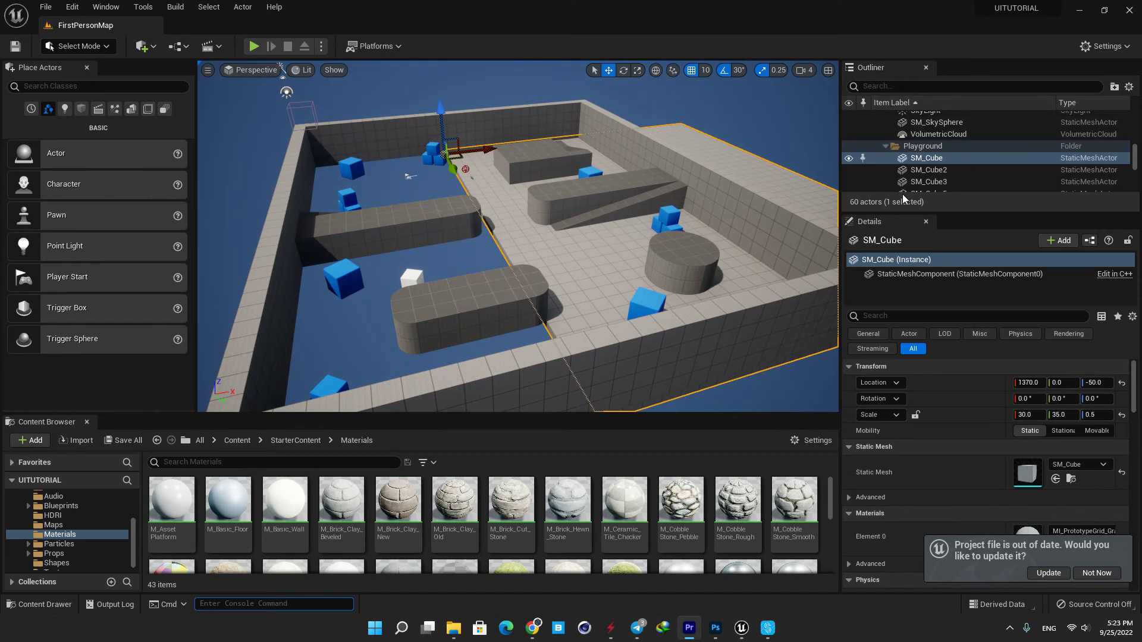
Collapse the Playground and SimulatedCubes folders in a temporarily enlarged Outliner.
left_click_drag(950, 213, 950, 380)
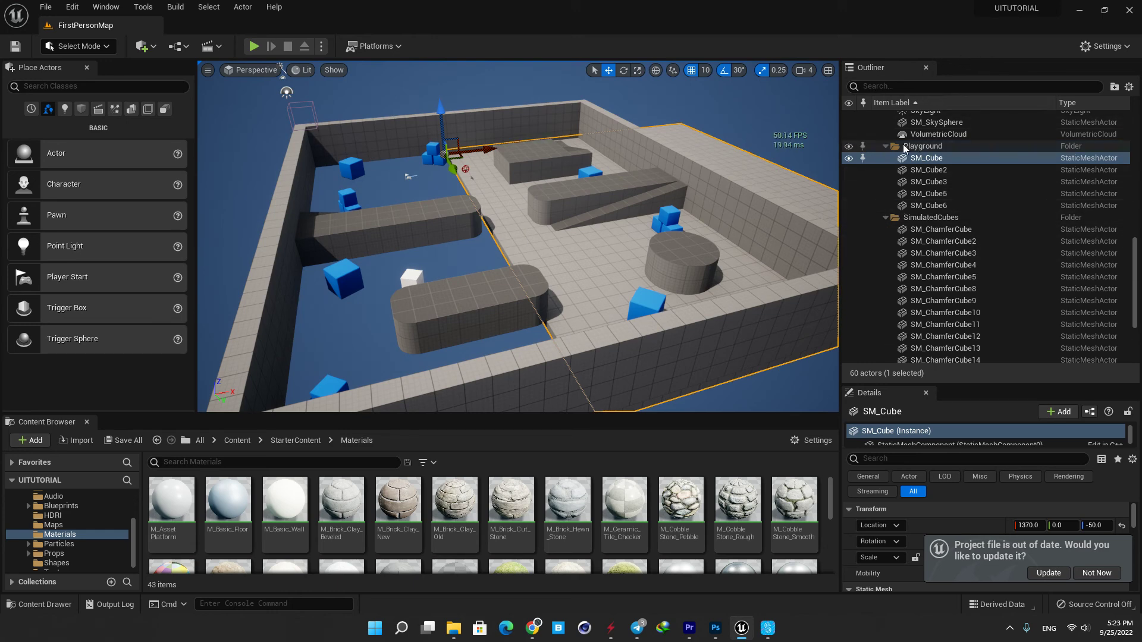
left_click(886, 145)
left_click(886, 156)
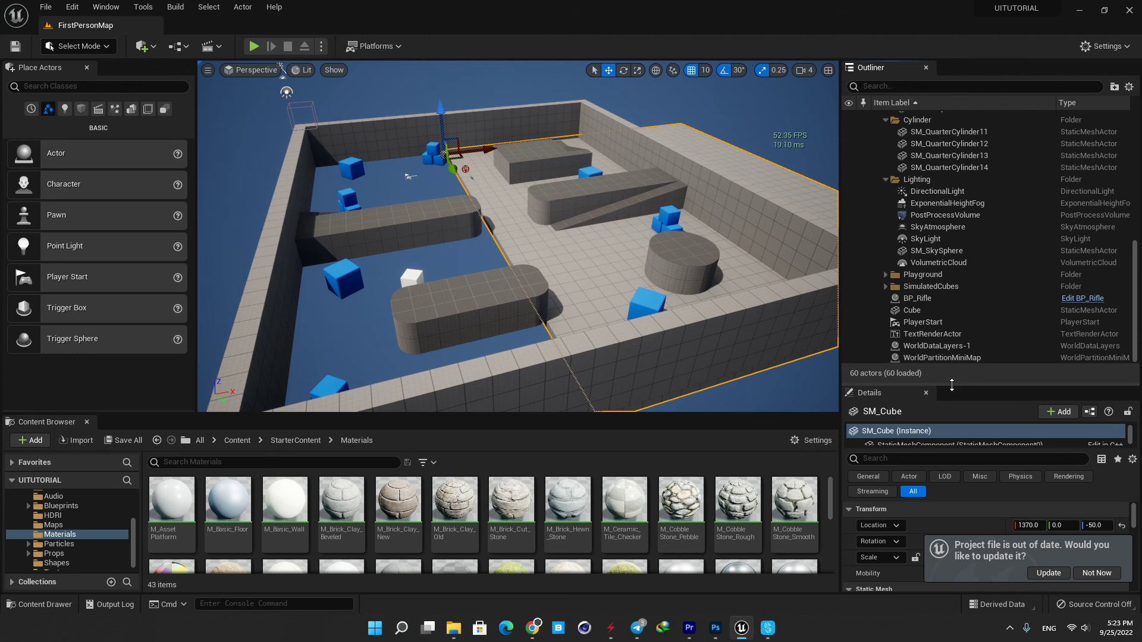
left_click_drag(951, 385, 945, 216)
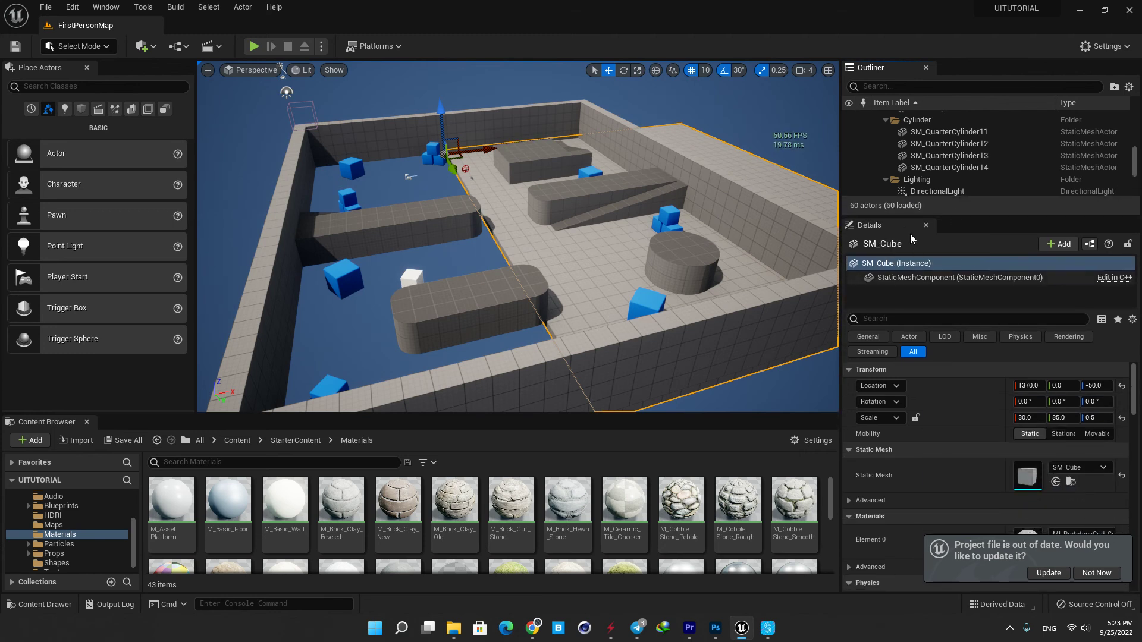
Select the SM_Cube15 block to look over its Details properties, and decline the project file update.
left_click(589, 208)
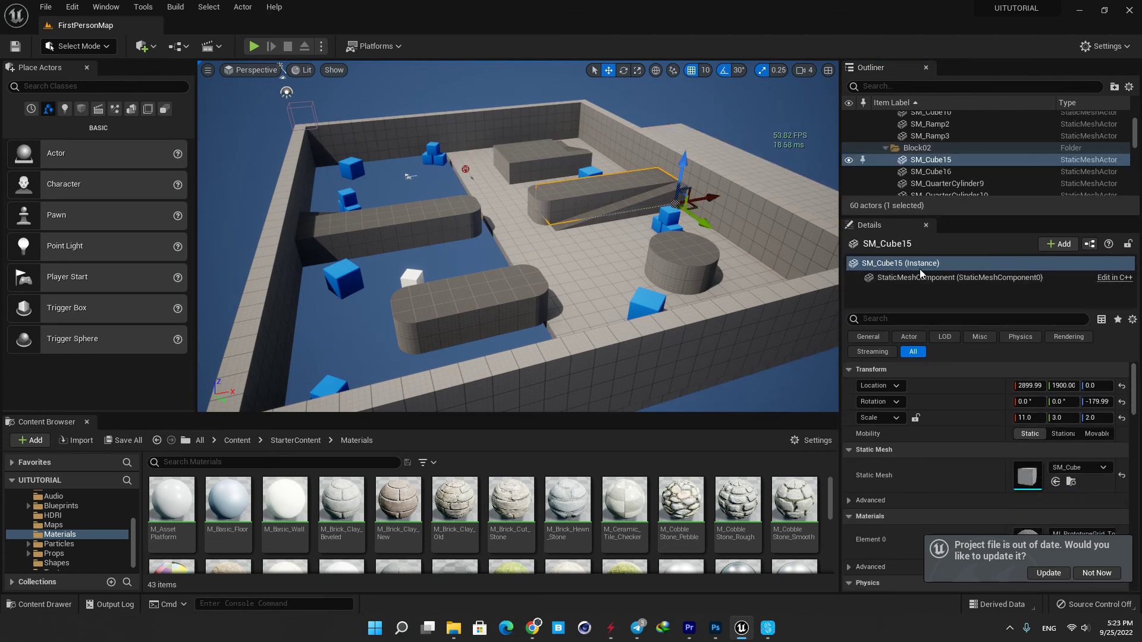
scroll(970, 442, "down", 2)
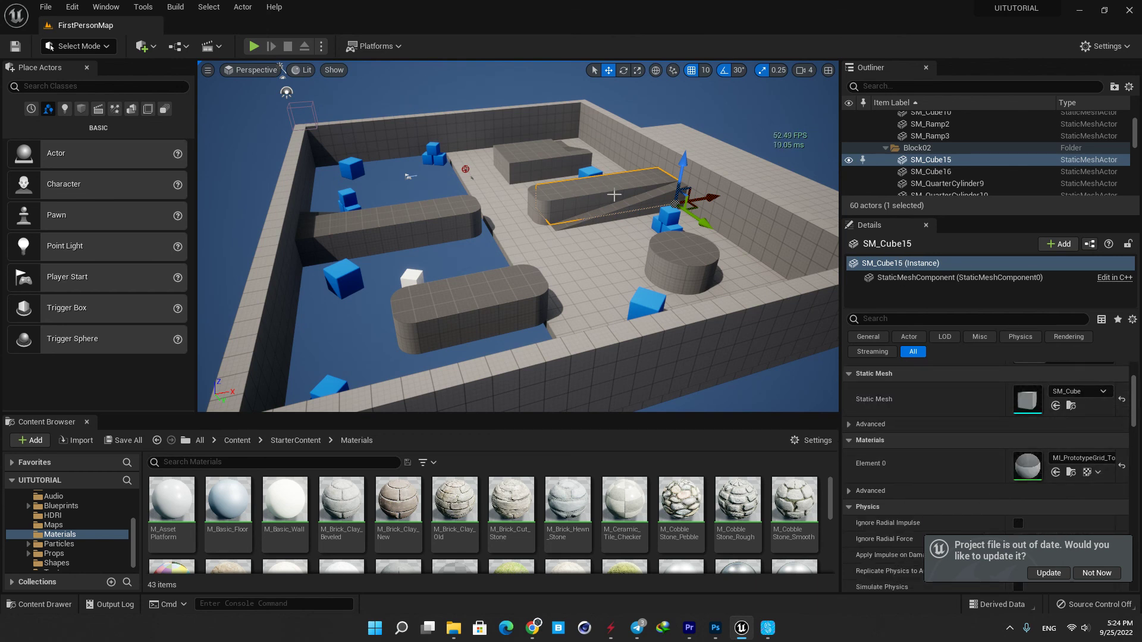
left_click(1096, 572)
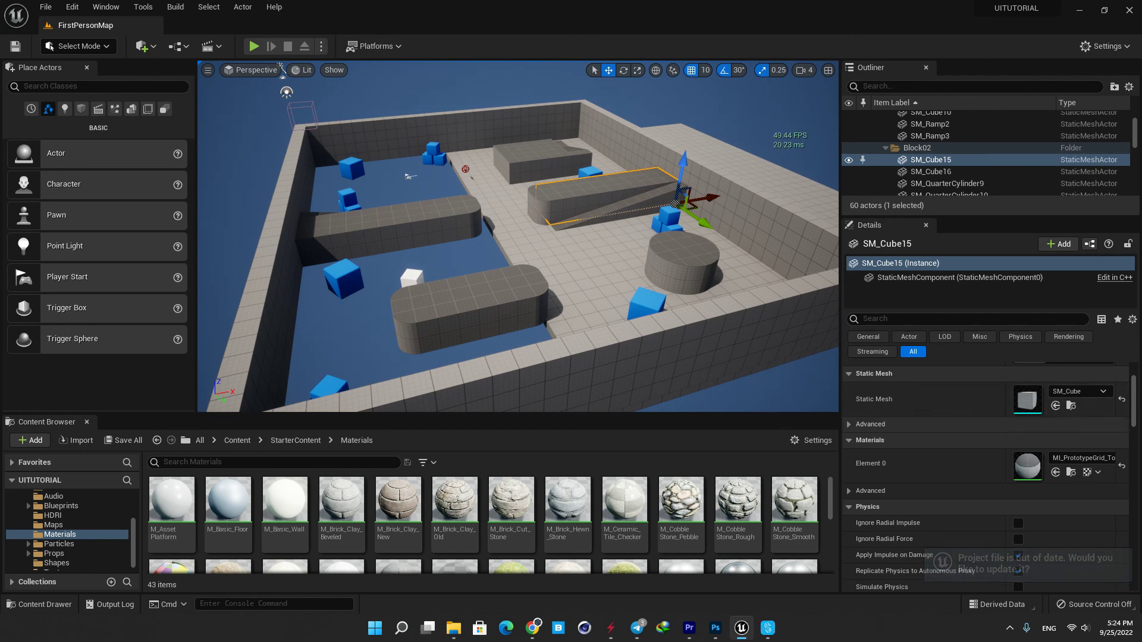
Activate the console command entry field.
left_click(273, 604)
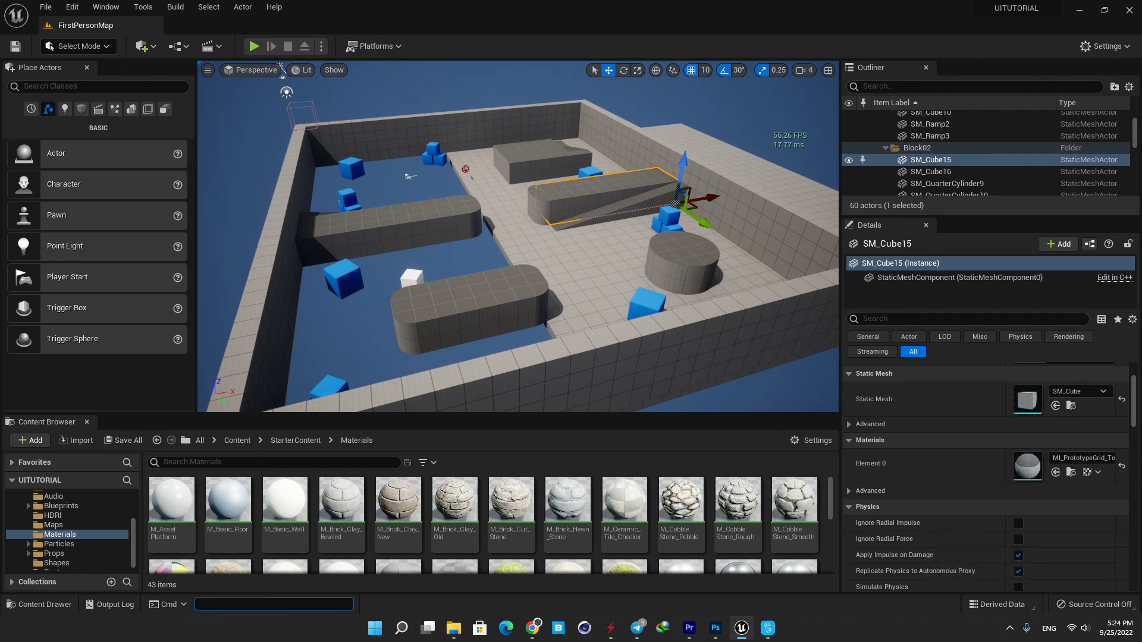